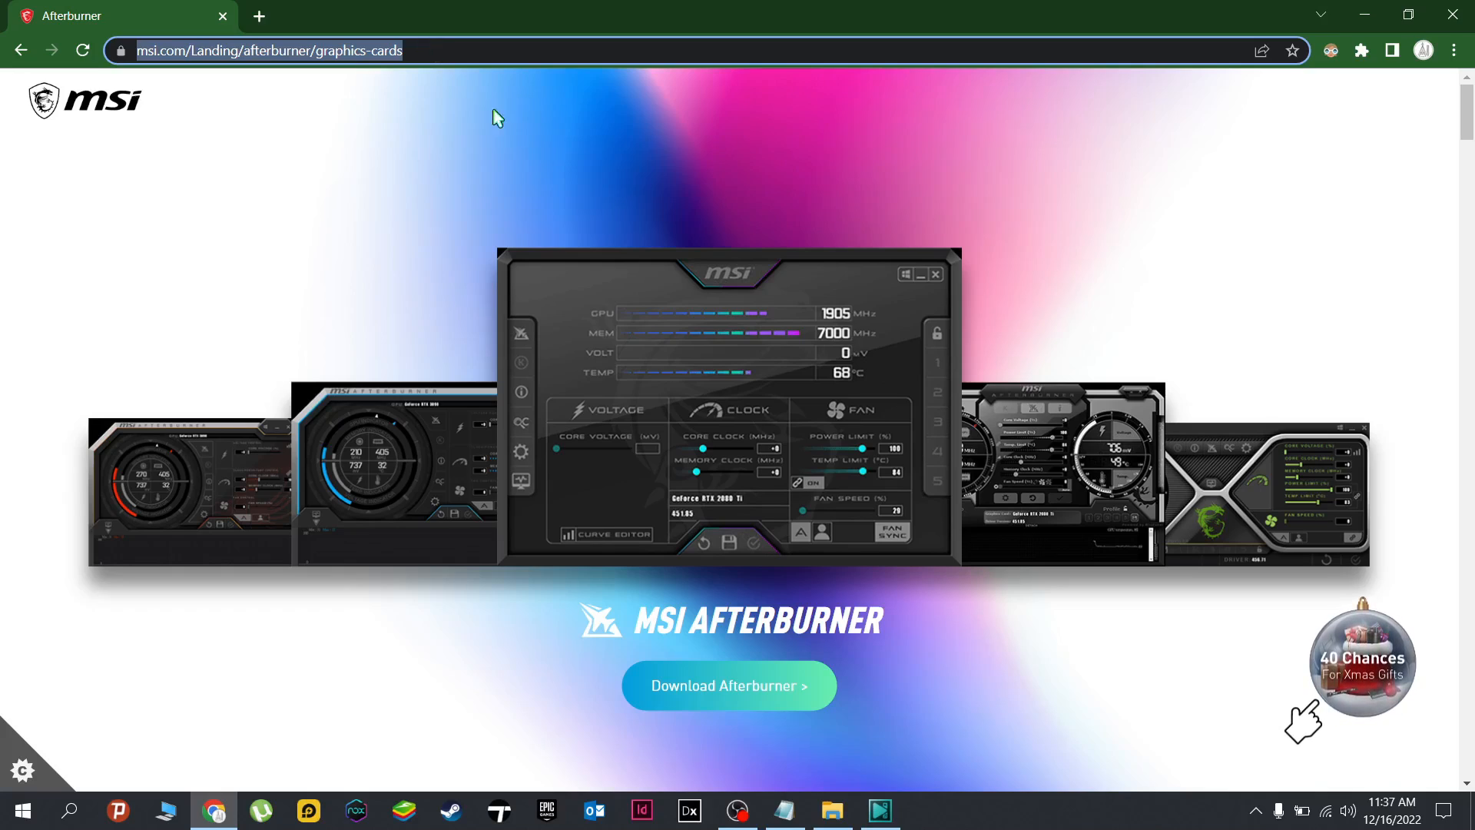
Step: Download the MSI Afterburner setup zip via the 'Download Afterburner' button
{"action": "left_click", "coordinate": [735, 677]}
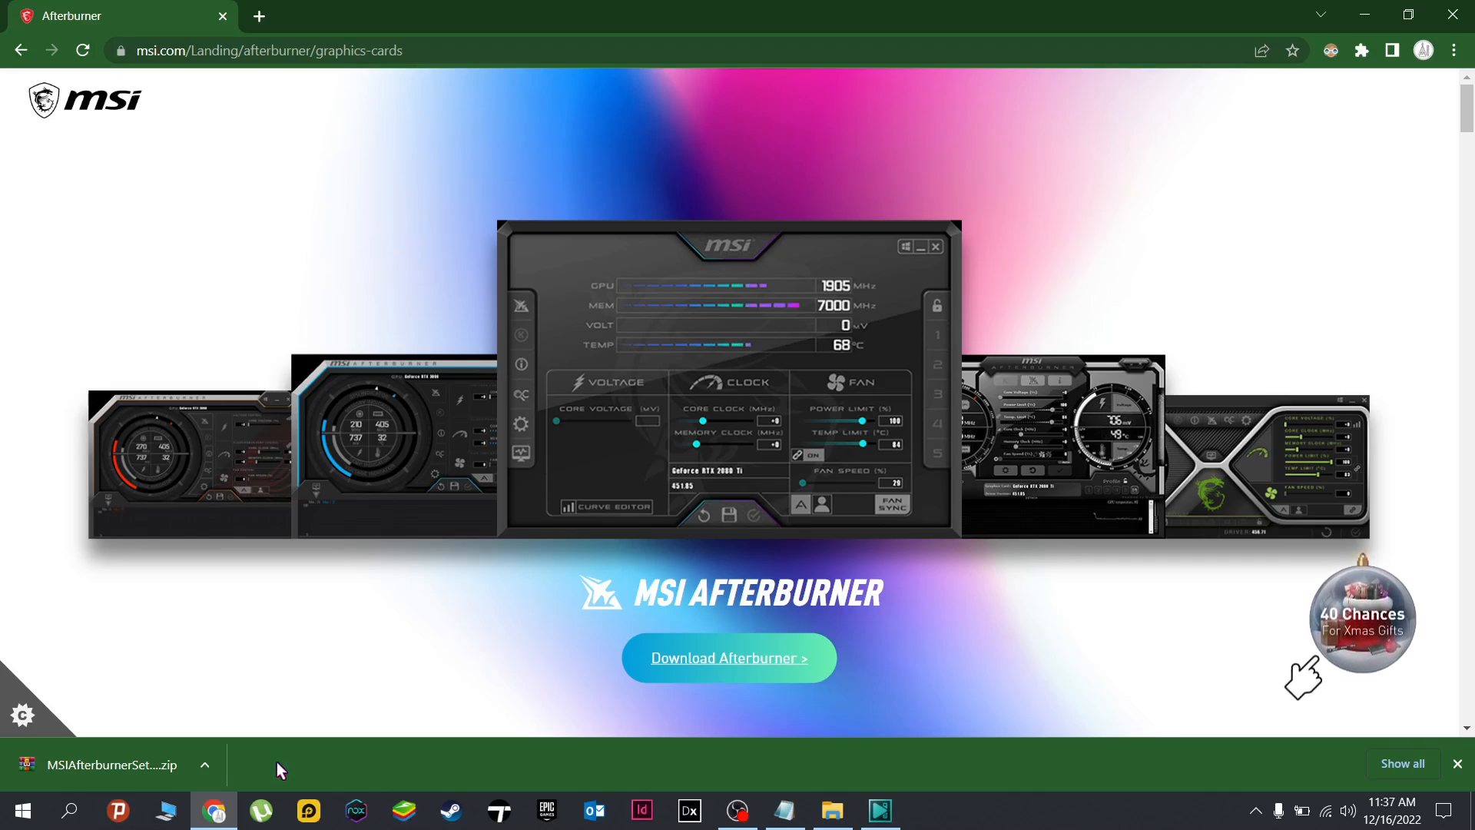
Step: Launch the downloaded Afterburner setup from the desktop with English as installer language
{"action": "left_click", "coordinate": [1364, 15]}
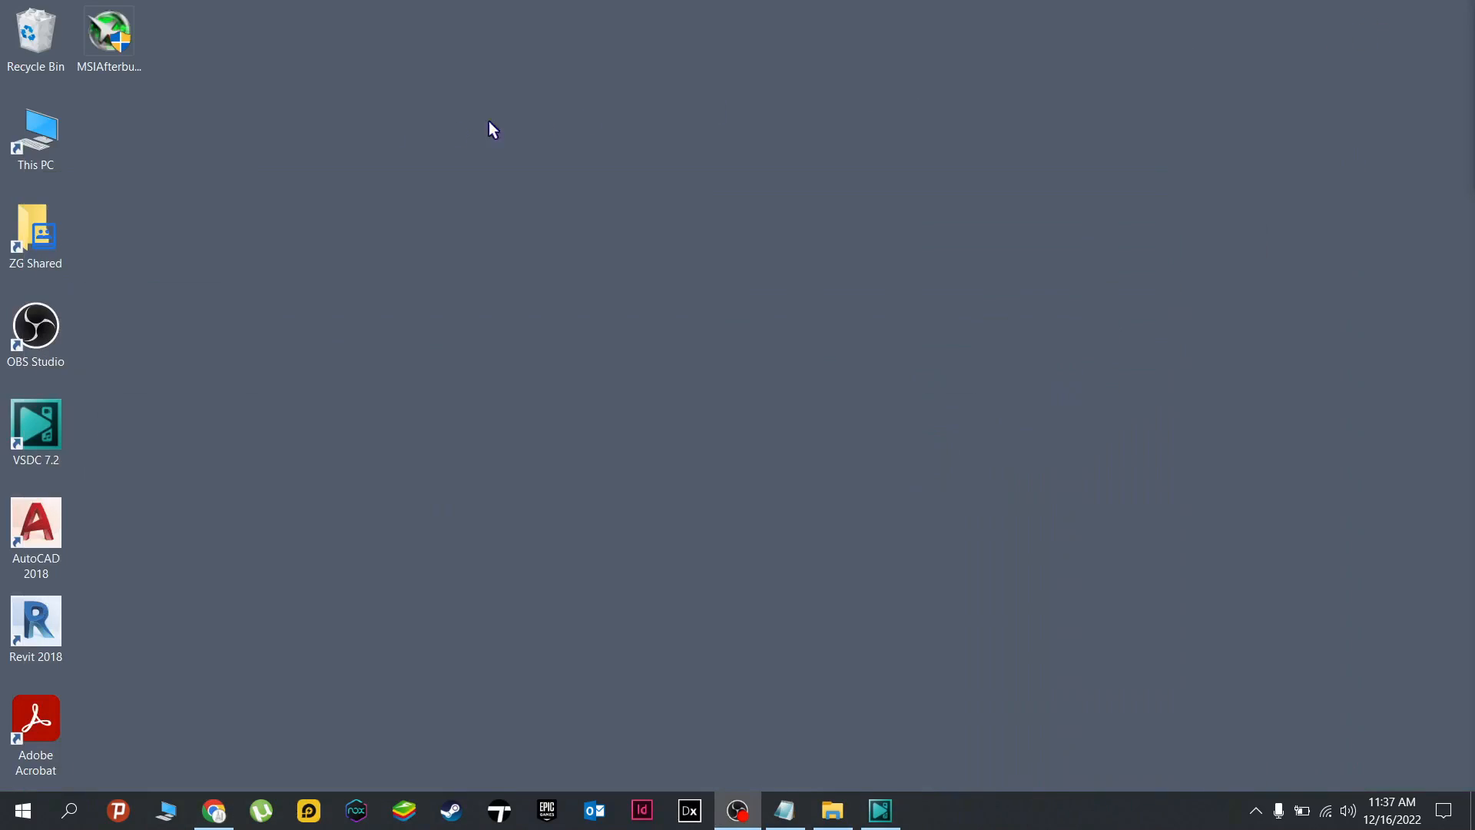
{"action": "left_click", "coordinate": [105, 52]}
{"action": "double_click", "coordinate": [104, 51]}
{"action": "left_click", "coordinate": [742, 448]}
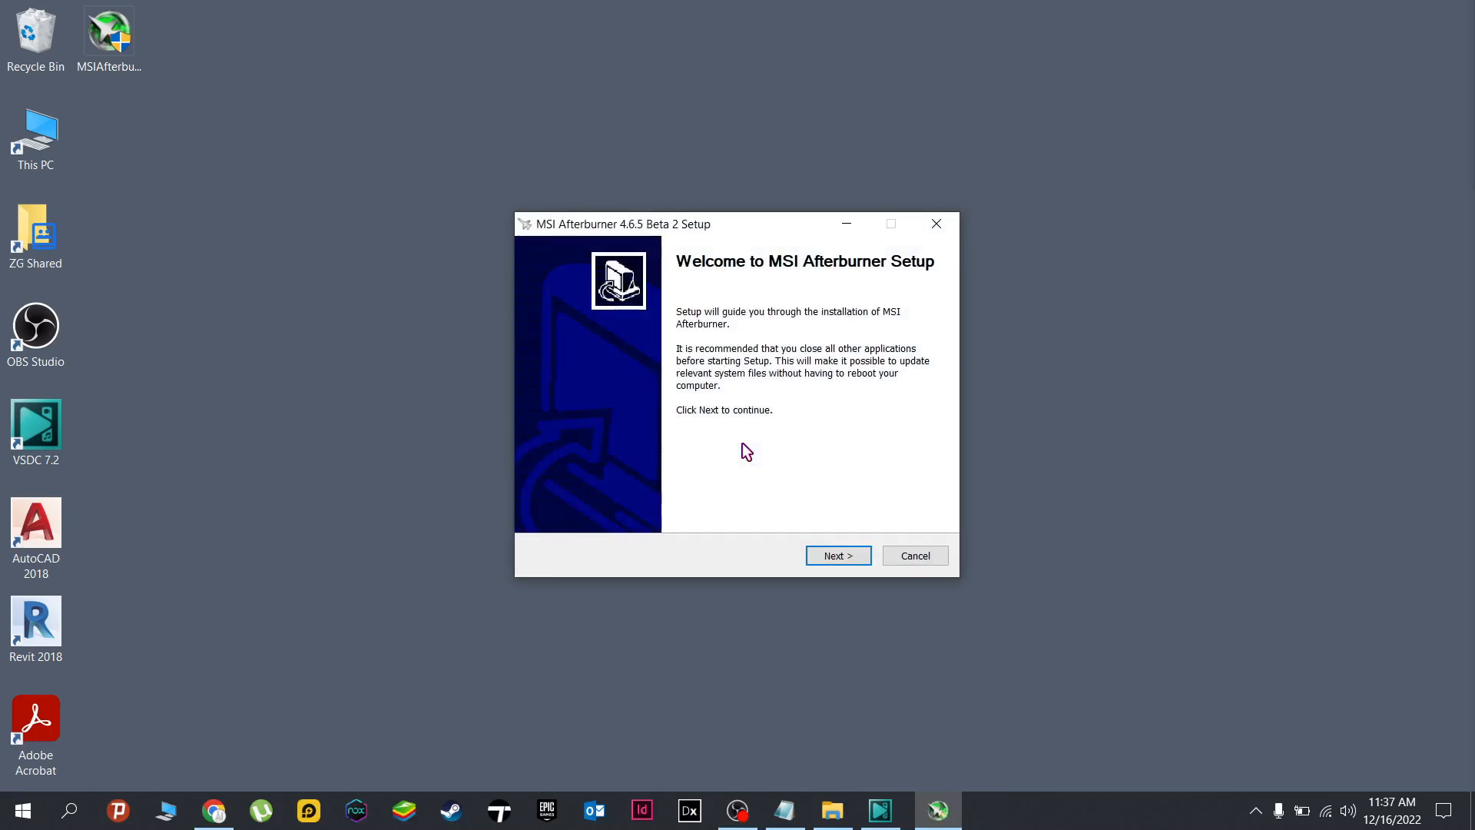
Step: Accept the license, keep the RivaTuner component and default Program Files folder, and start installing
{"action": "left_click", "coordinate": [835, 557]}
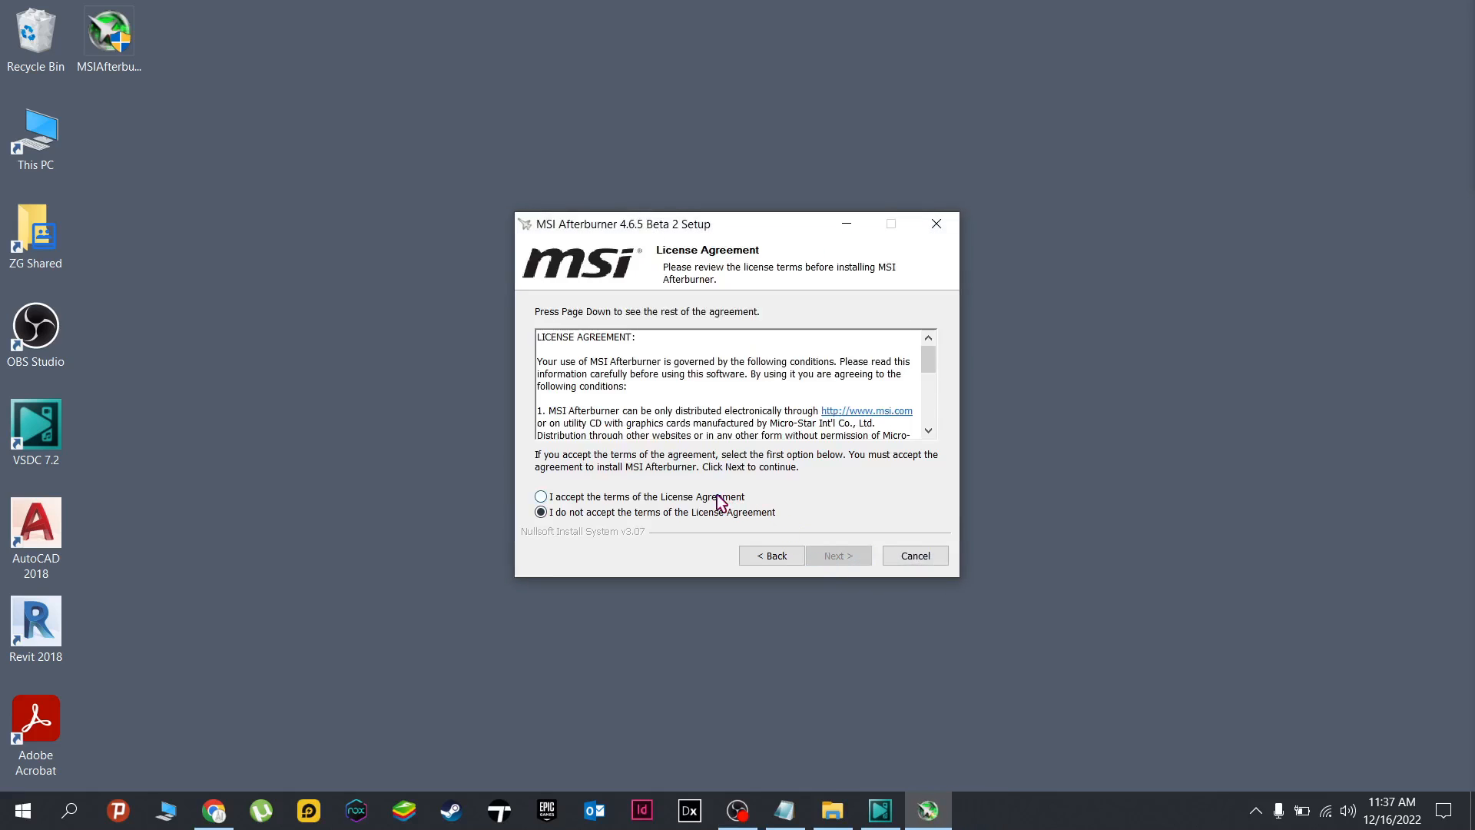
{"action": "left_click", "coordinate": [721, 500]}
{"action": "left_click", "coordinate": [838, 556]}
{"action": "mouse_move", "coordinate": [738, 389]}
{"action": "left_click", "coordinate": [711, 396]}
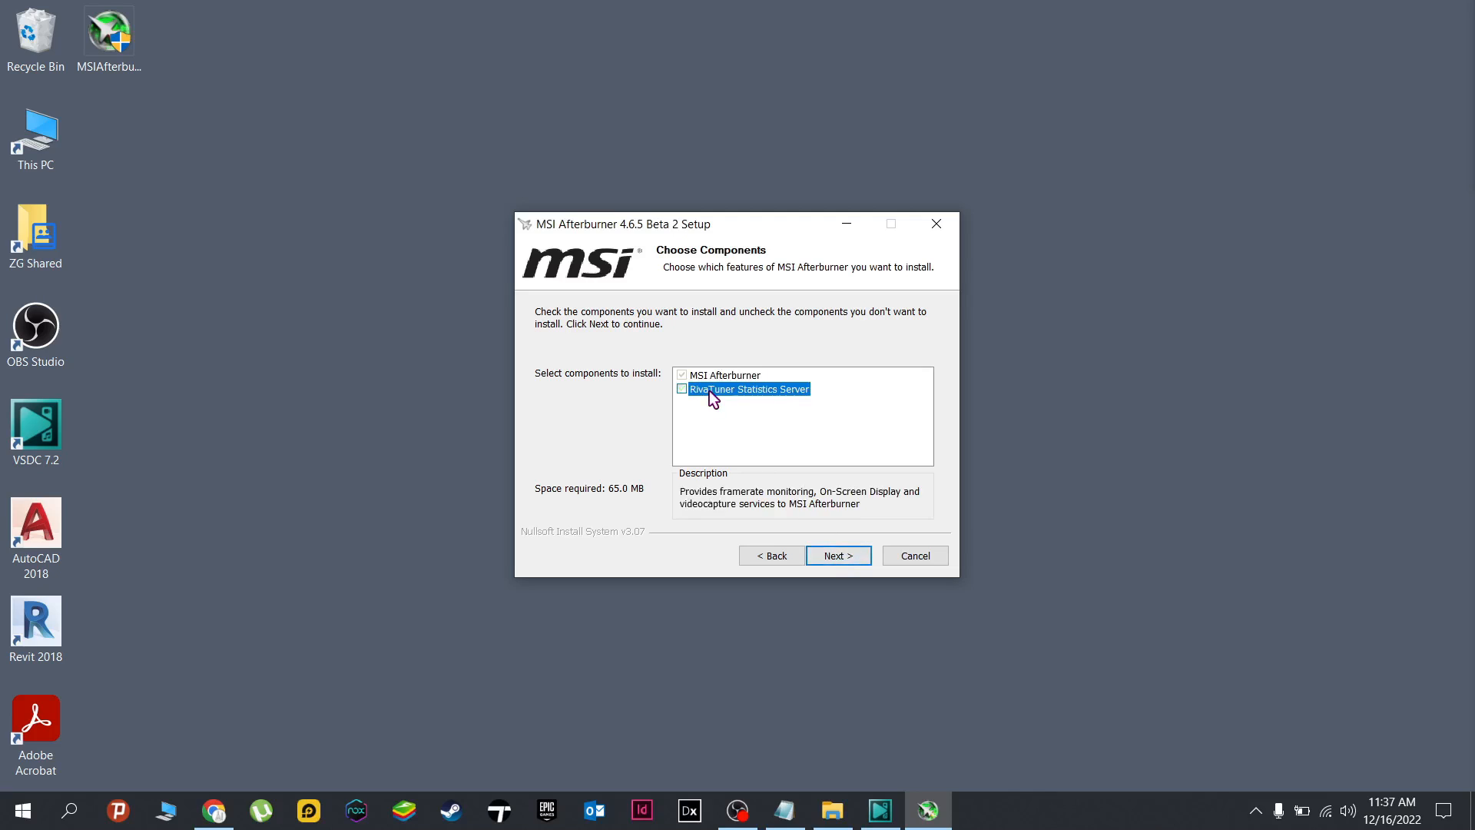
{"action": "left_click", "coordinate": [838, 555]}
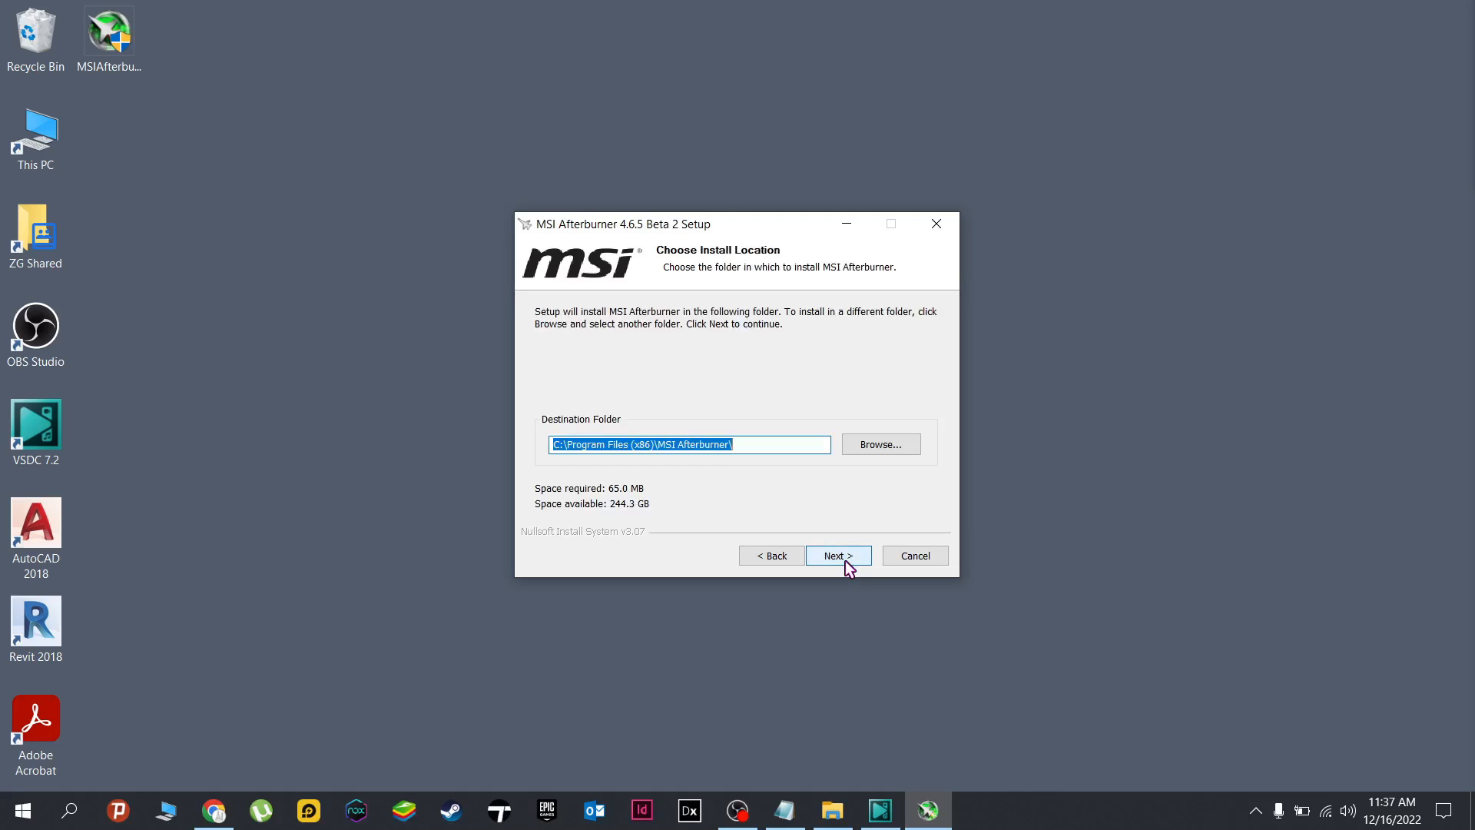
{"action": "left_click", "coordinate": [849, 565]}
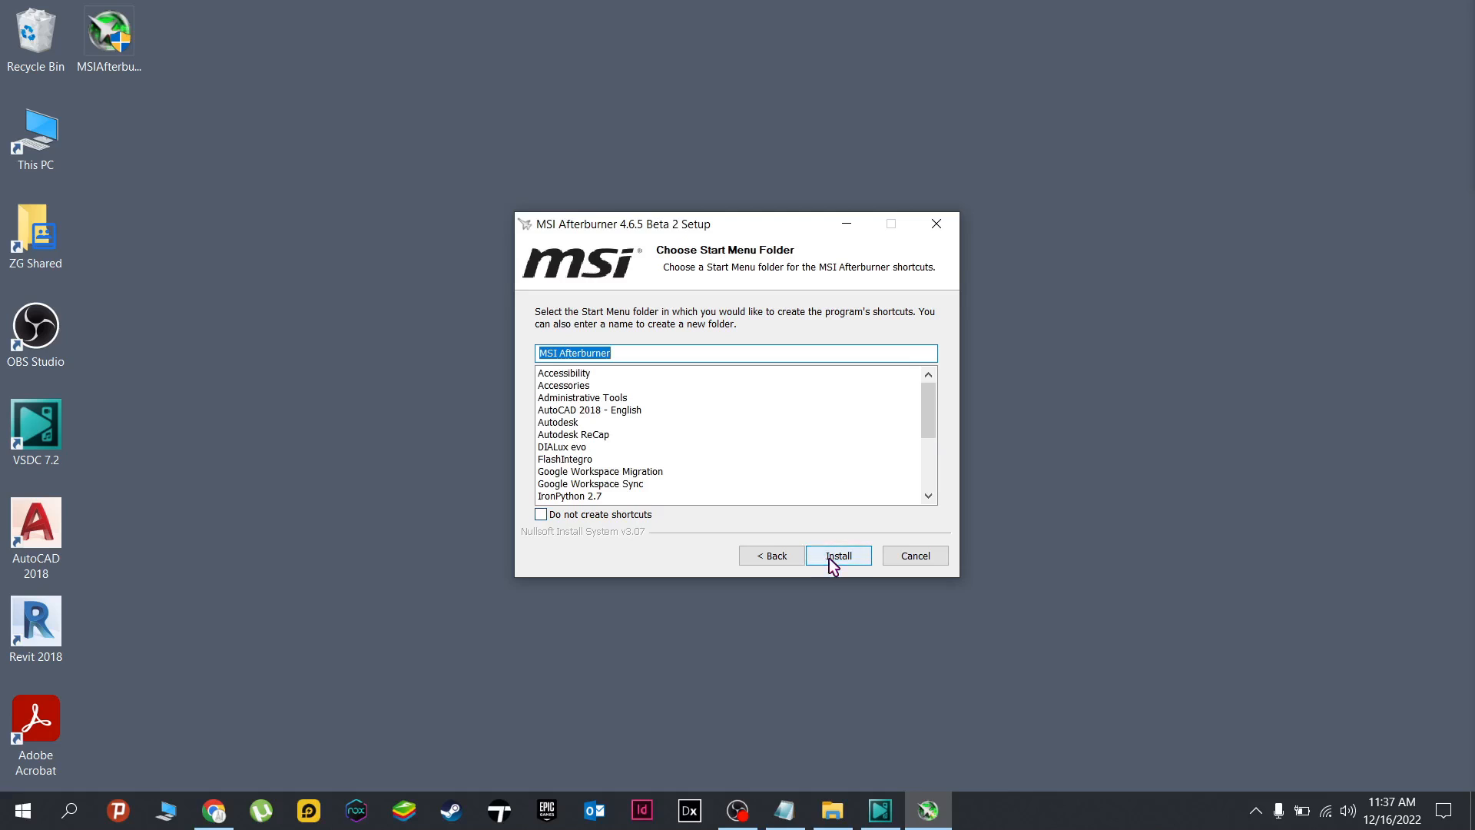
{"action": "left_click", "coordinate": [828, 557]}
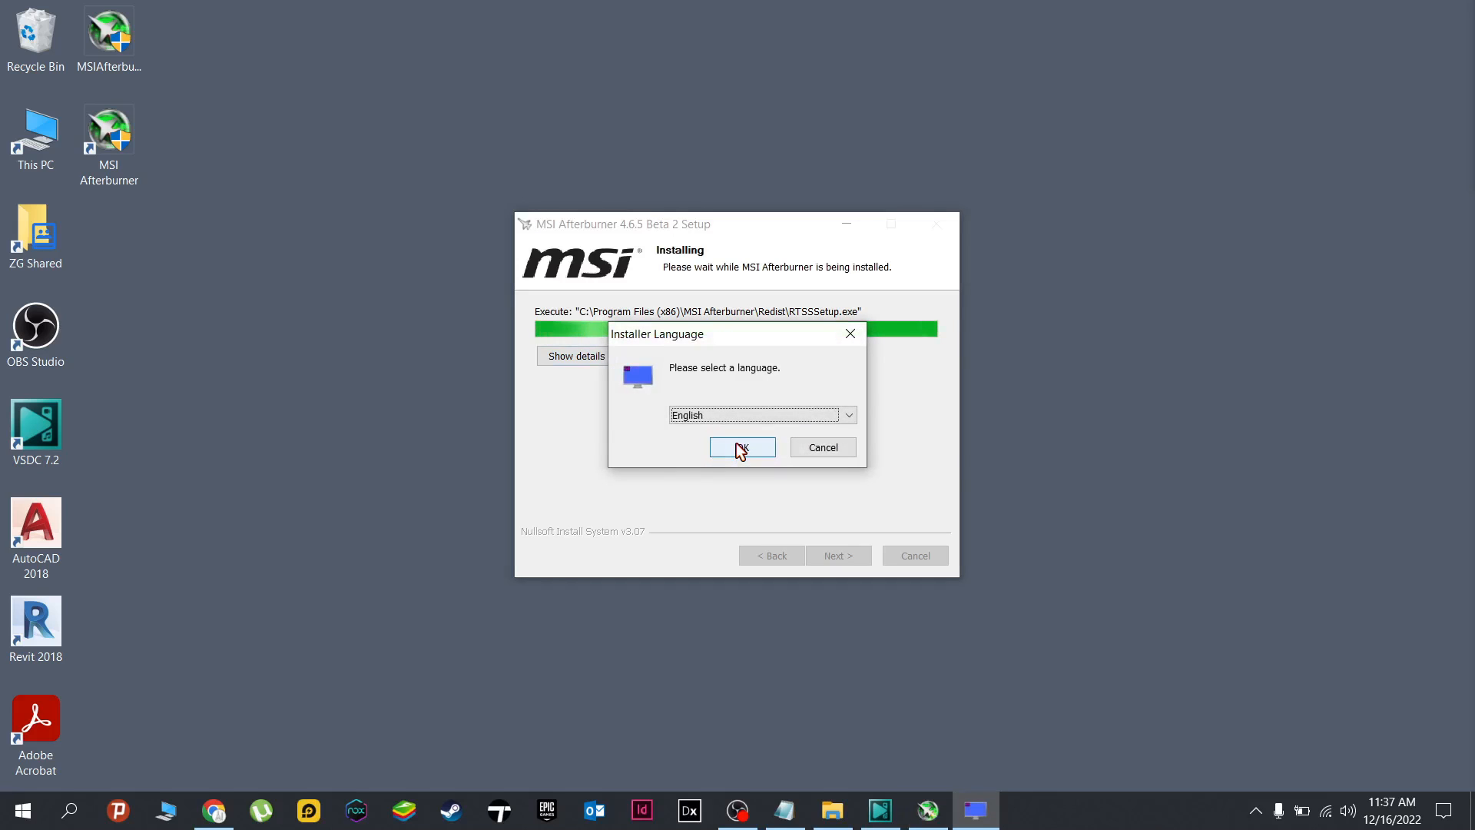
Step: Proceed through RivaTuner setup with English language, accepted license and default install folder
{"action": "left_click", "coordinate": [741, 450]}
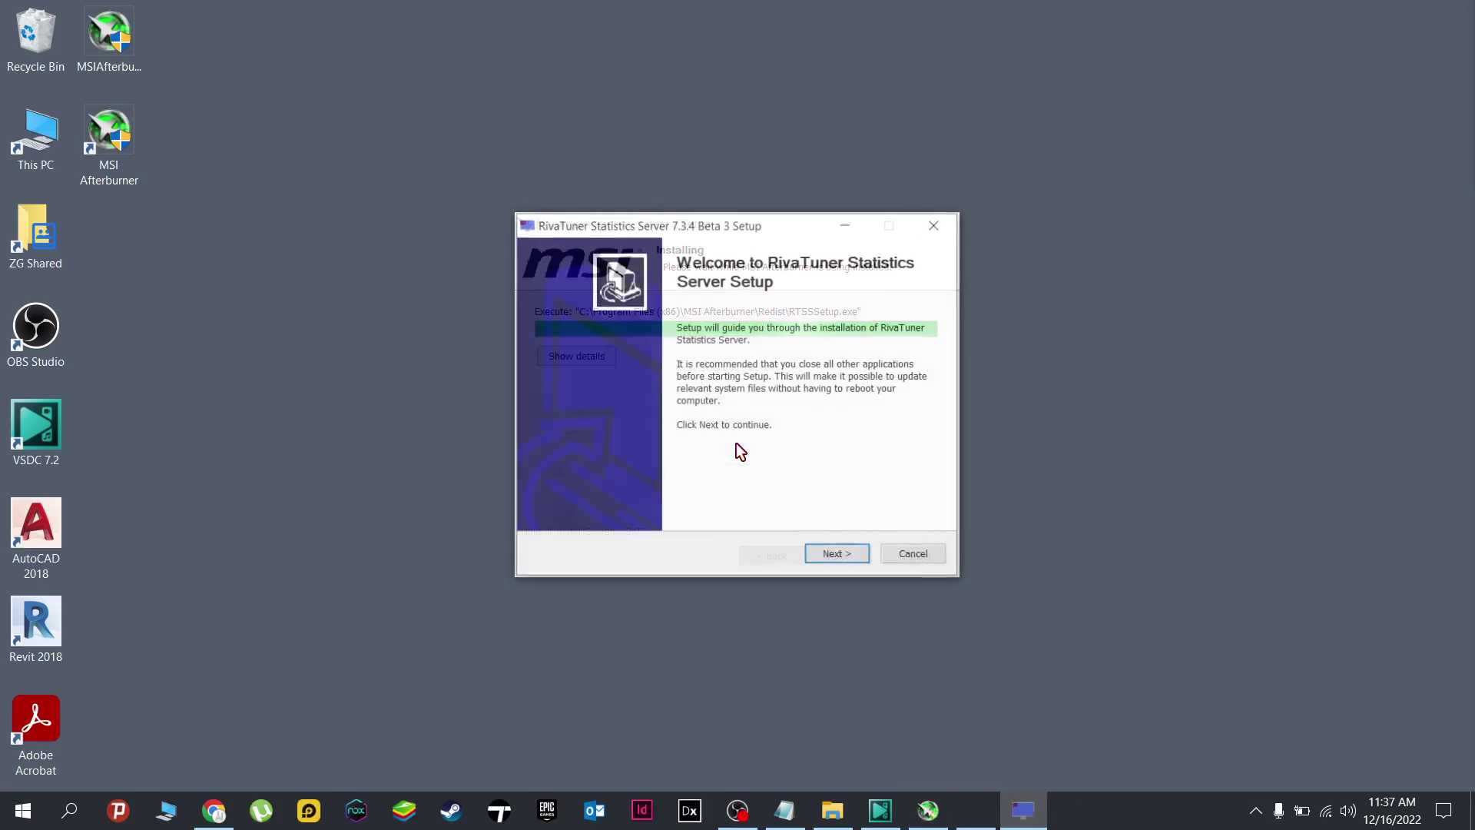
{"action": "left_click", "coordinate": [828, 560]}
{"action": "left_click", "coordinate": [701, 495]}
{"action": "left_click", "coordinate": [832, 557]}
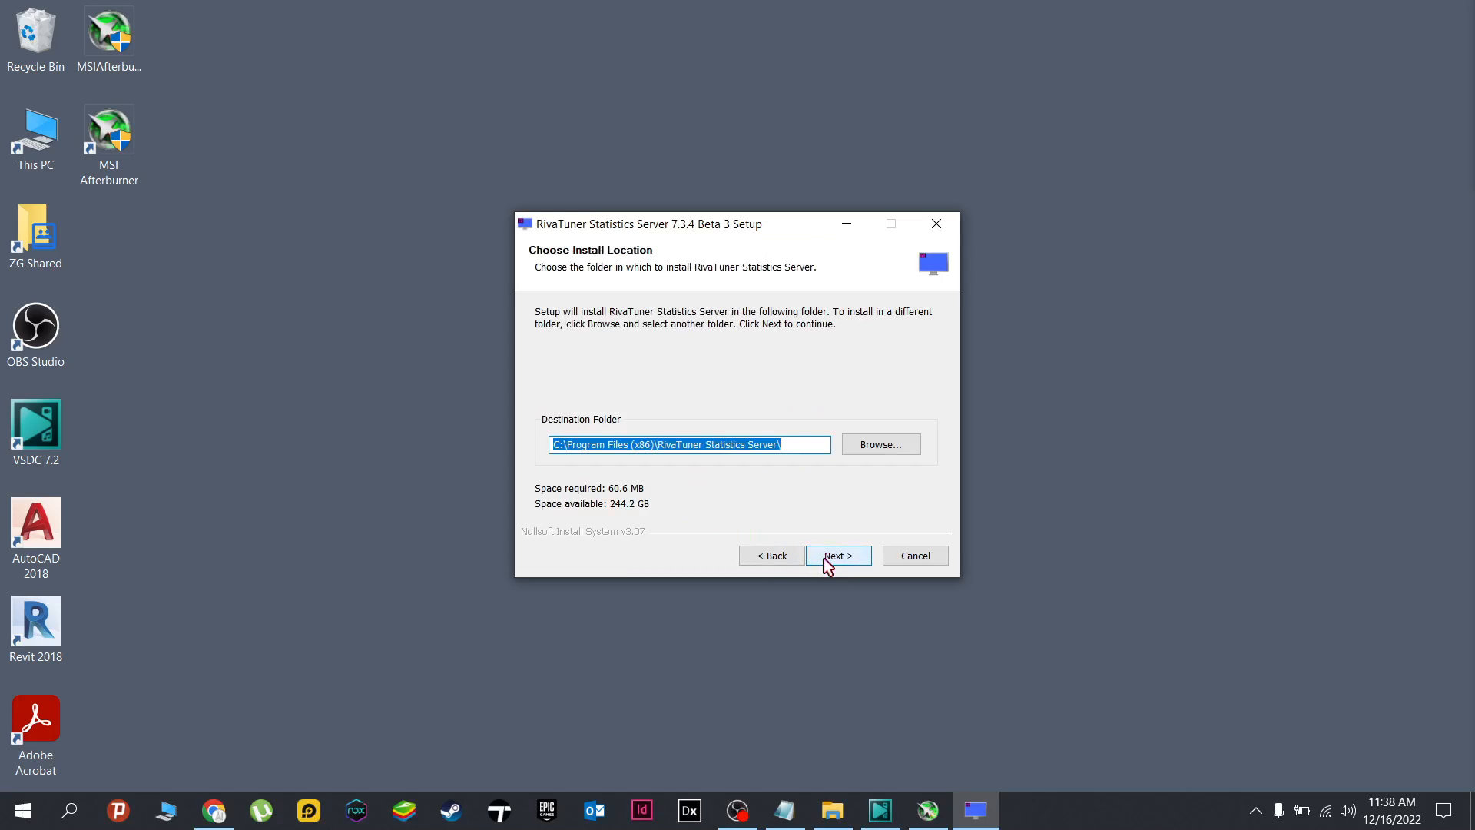
{"action": "left_click", "coordinate": [828, 563]}
Step: Install RivaTuner without Start Menu shortcuts, finish it, and close the Readme
{"action": "left_click", "coordinate": [543, 514]}
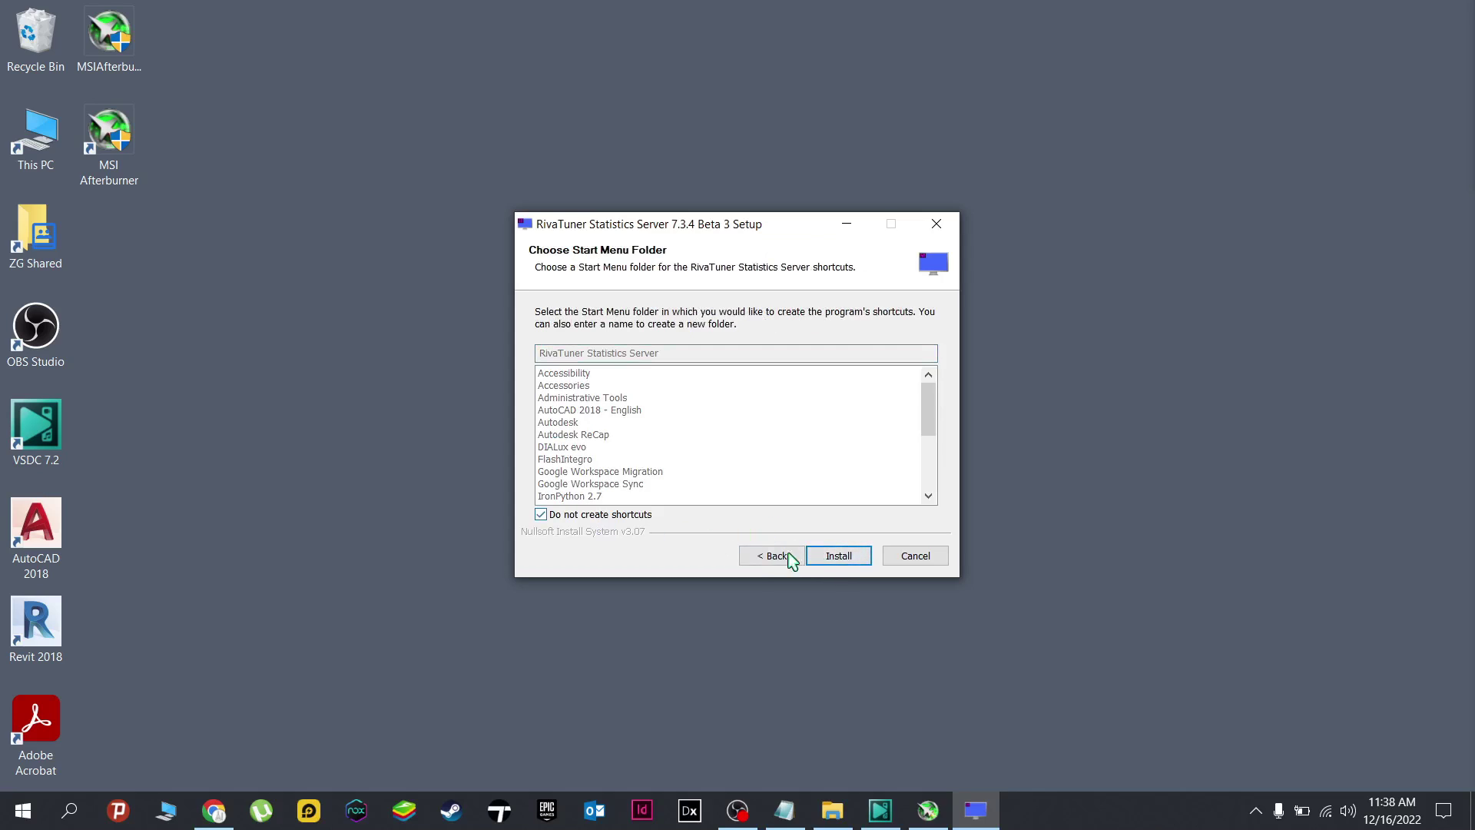
{"action": "left_click", "coordinate": [841, 562]}
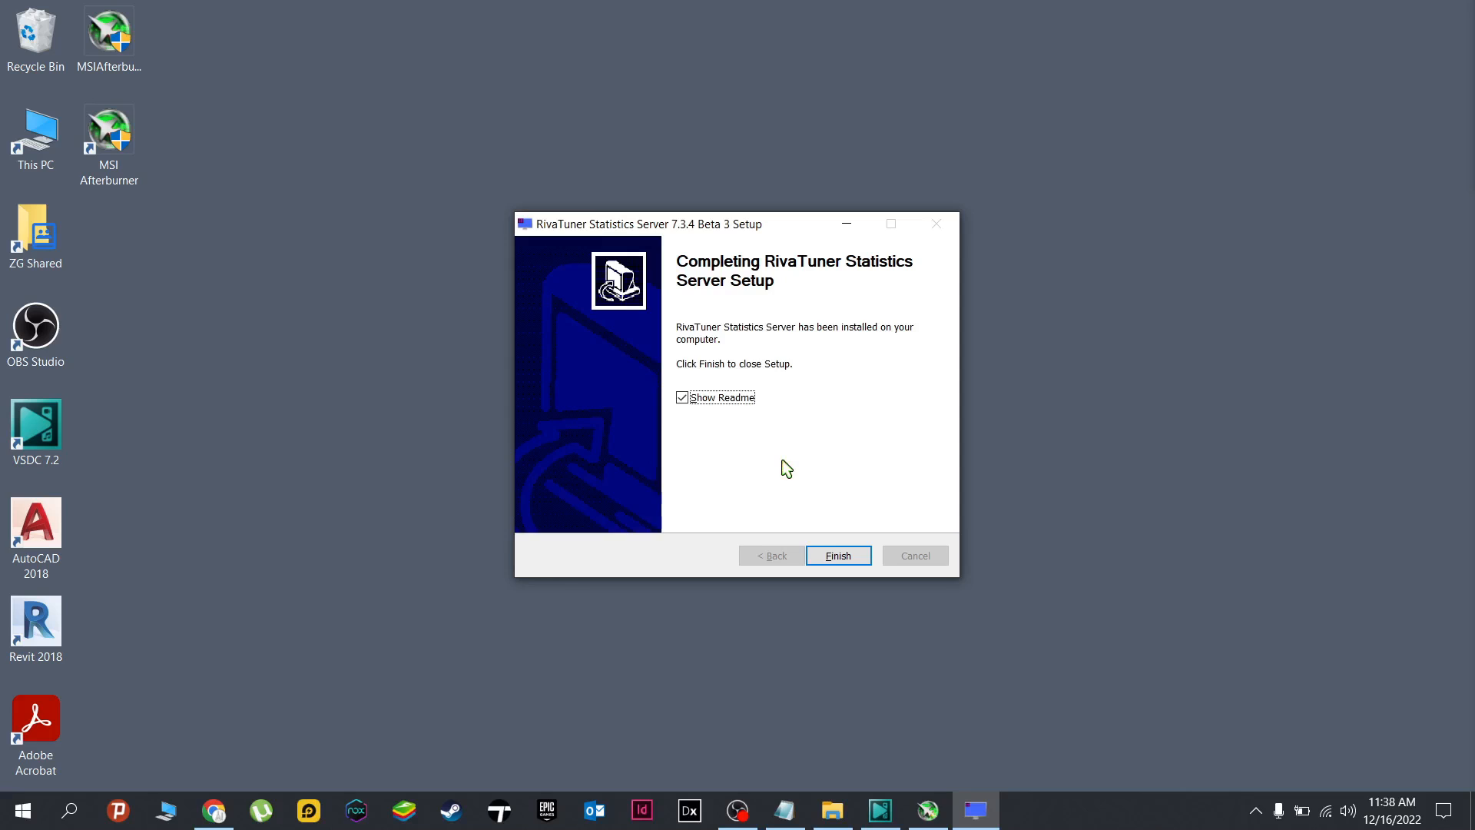
{"action": "left_click", "coordinate": [845, 564]}
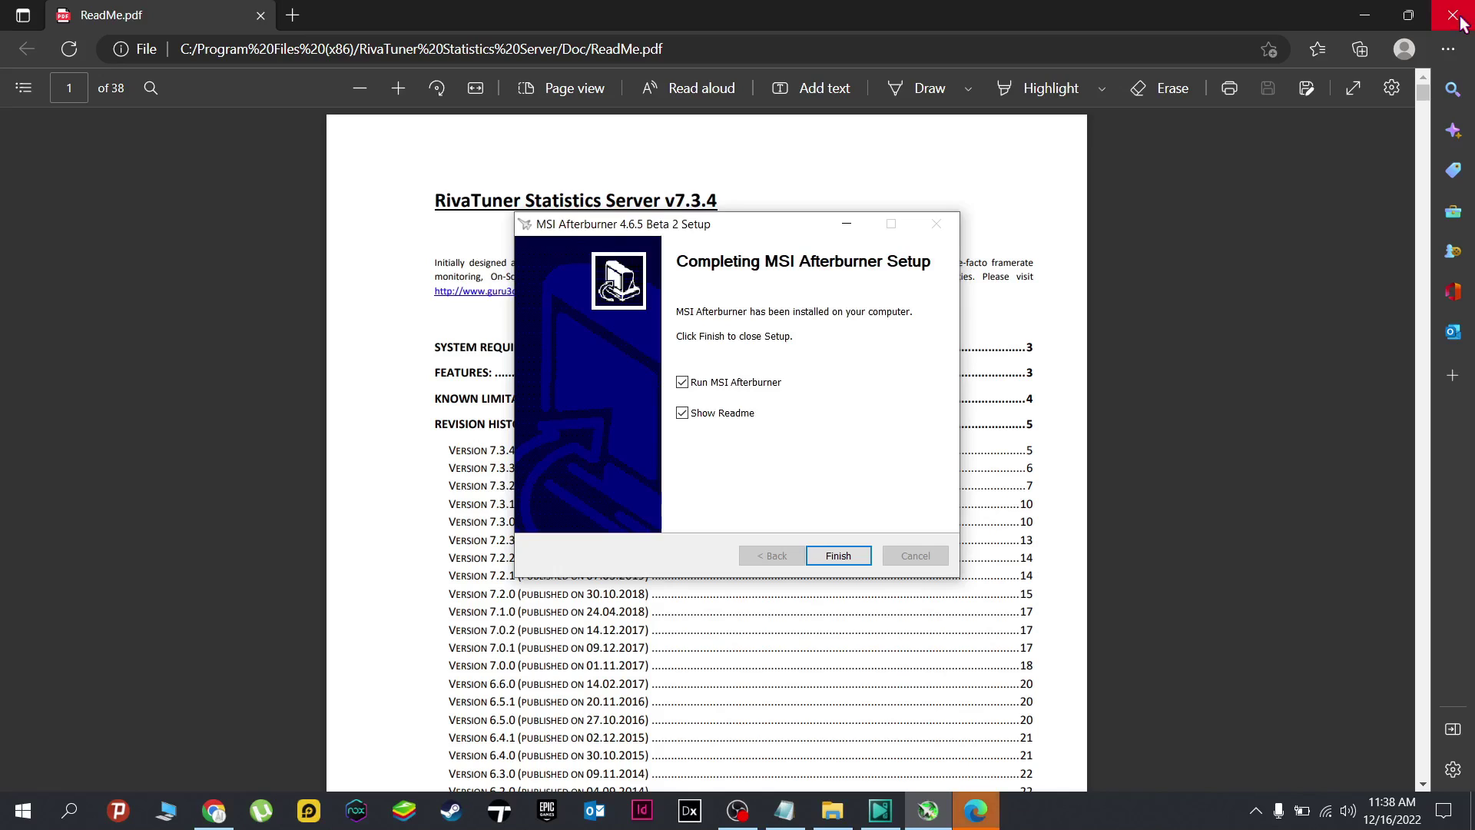
{"action": "left_click", "coordinate": [1451, 15]}
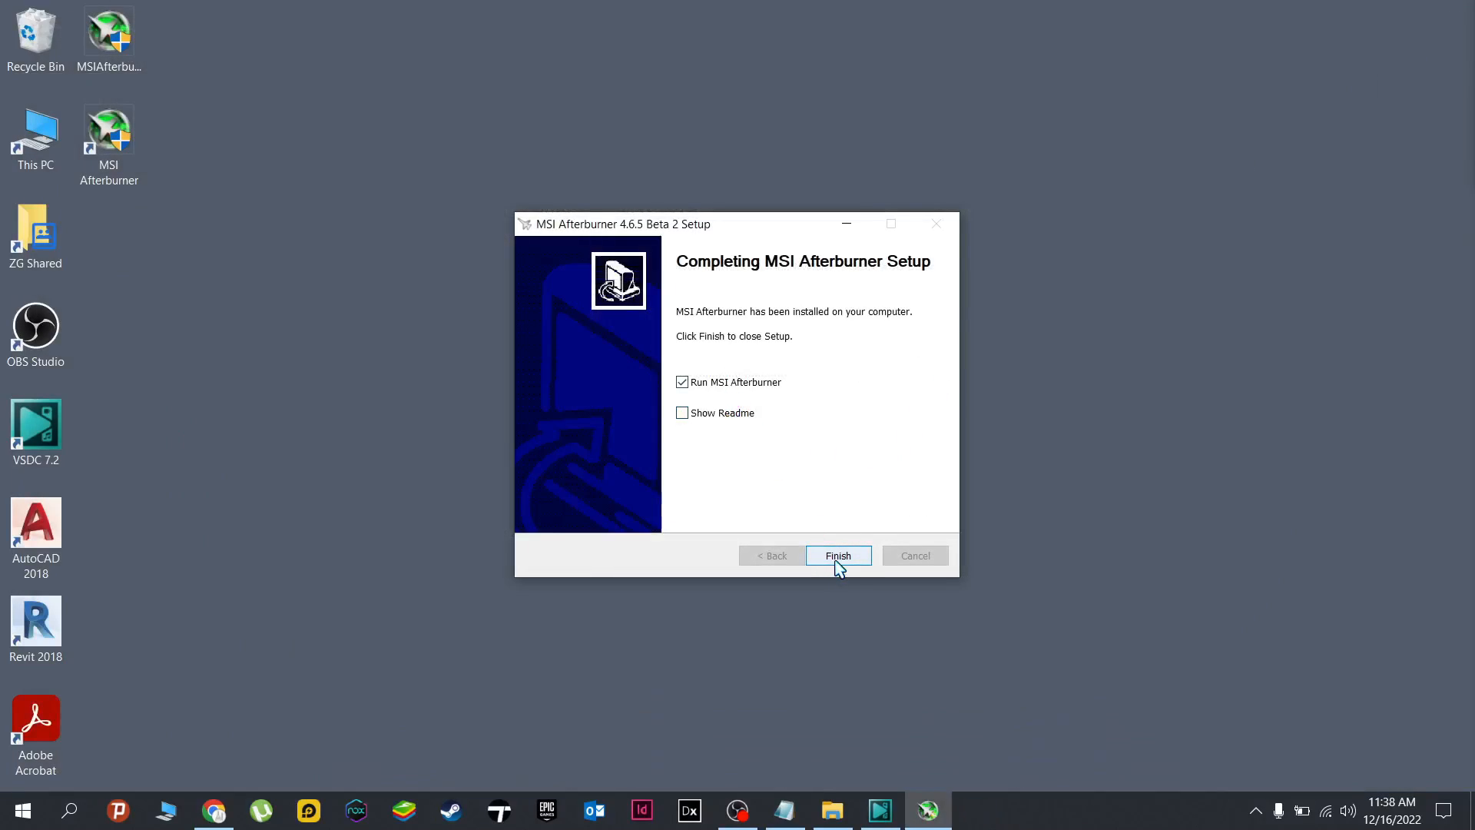
Step: Finish Afterburner setup so it launches, and move its window slightly higher
{"action": "left_click", "coordinate": [837, 556]}
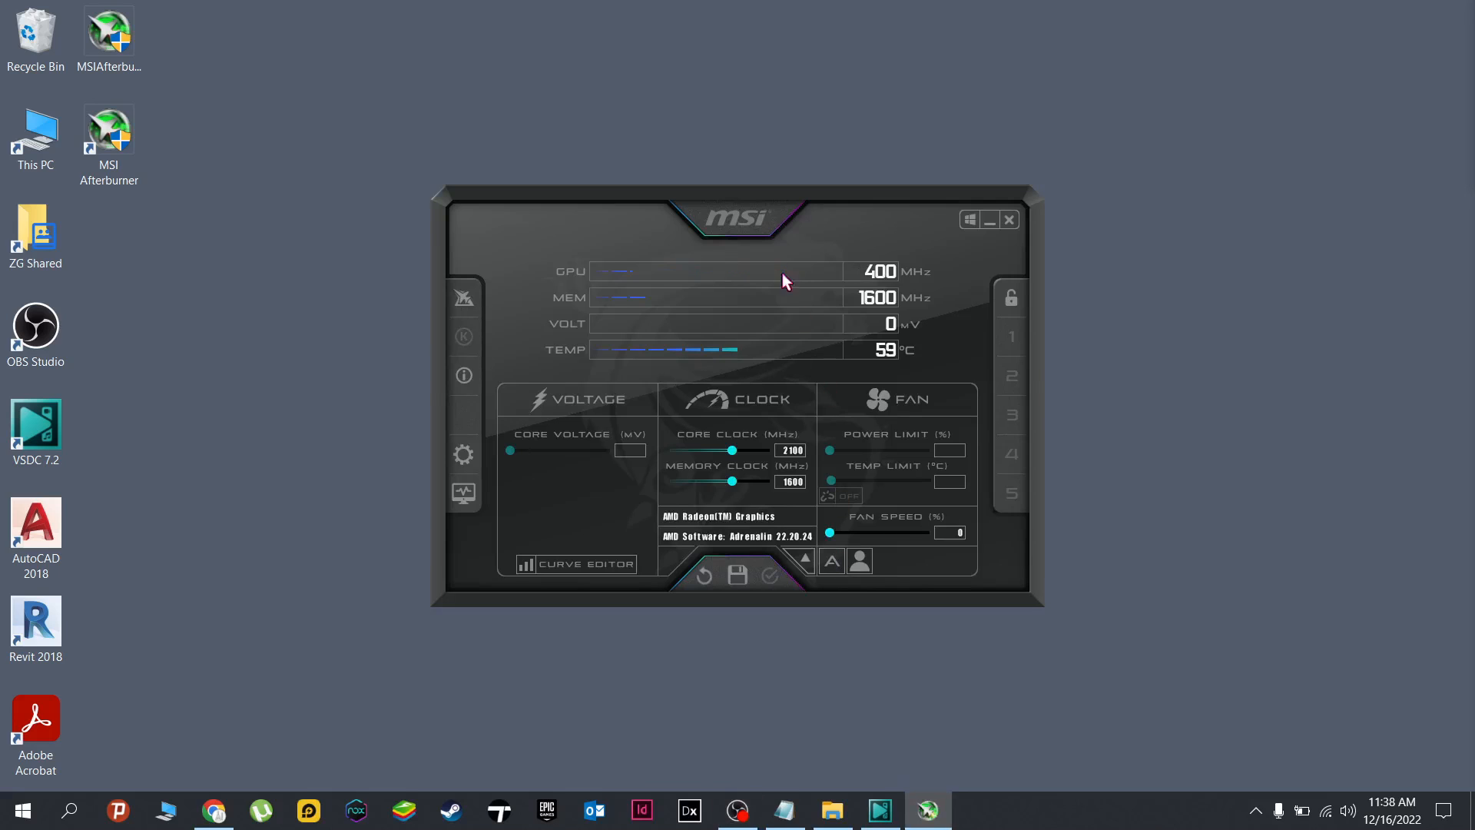
{"action": "left_click_drag", "start_coordinate": [767, 194], "coordinate": [767, 148]}
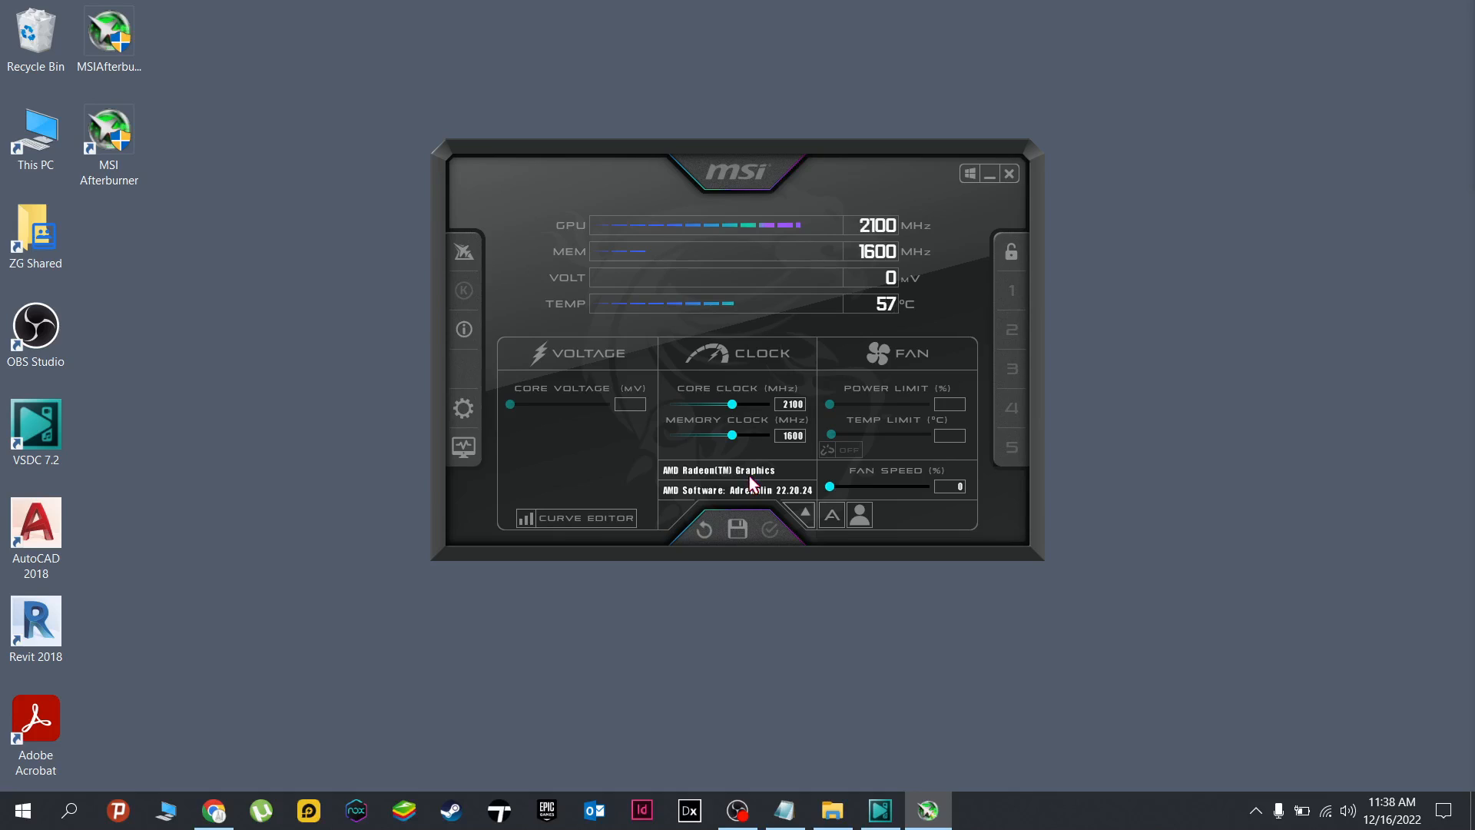
Step: In Afterburner properties, make the NVIDIA GeForce RTX 3070 the master GPU and apply
{"action": "left_click", "coordinate": [461, 412]}
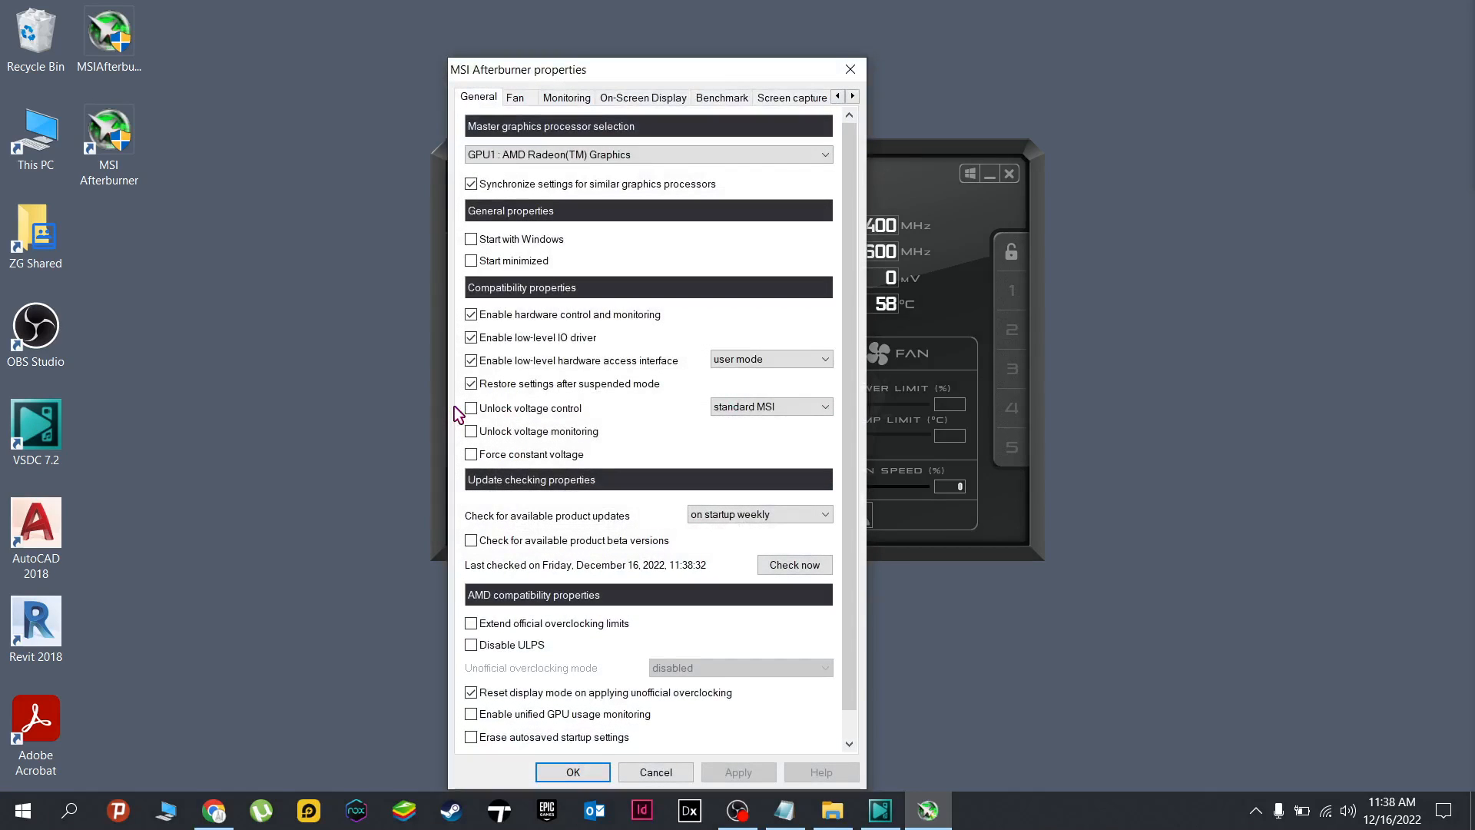
{"action": "left_click_drag", "start_coordinate": [663, 71], "coordinate": [423, 26]}
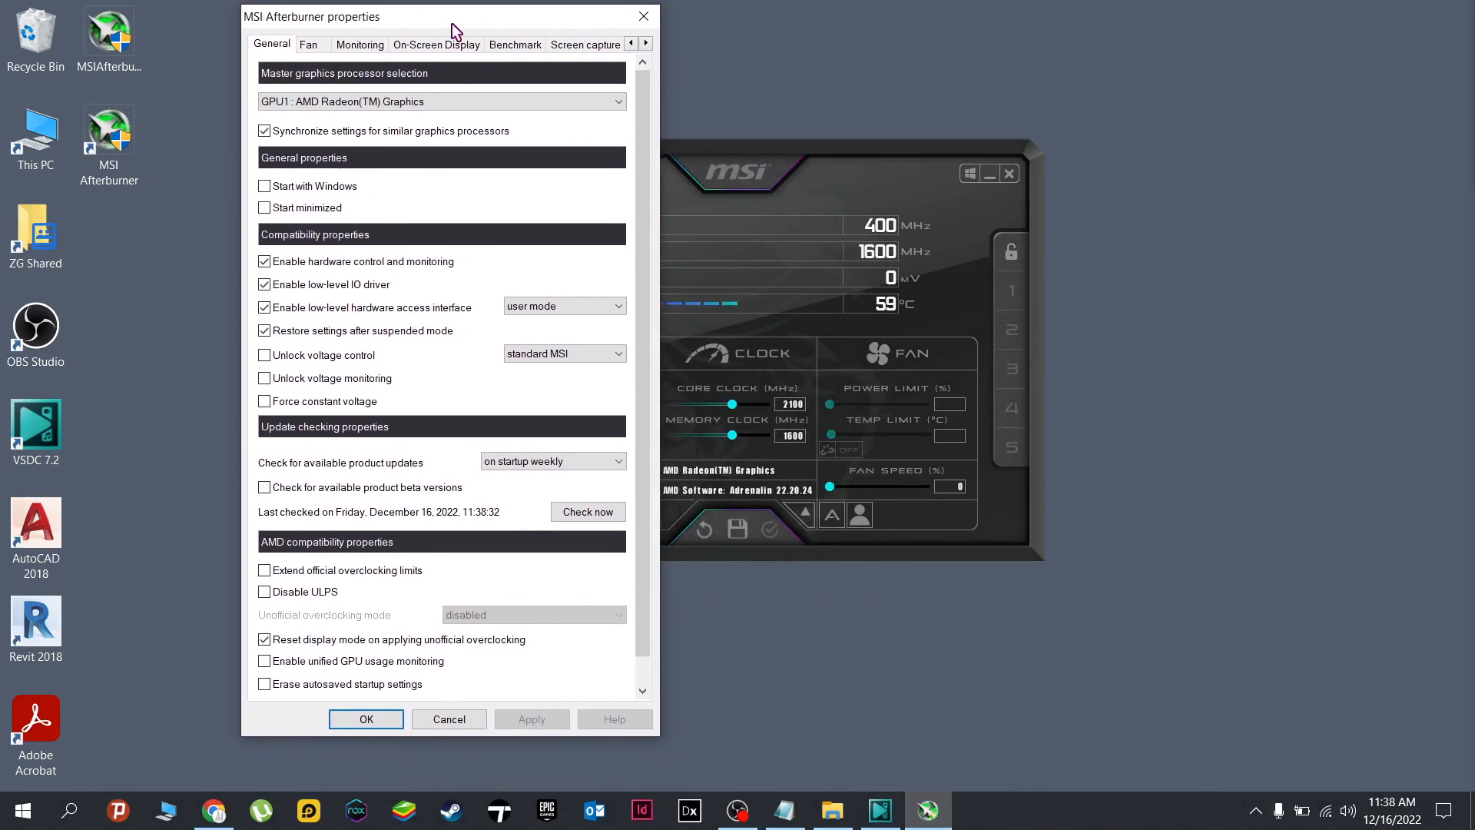
{"action": "left_click", "coordinate": [450, 102]}
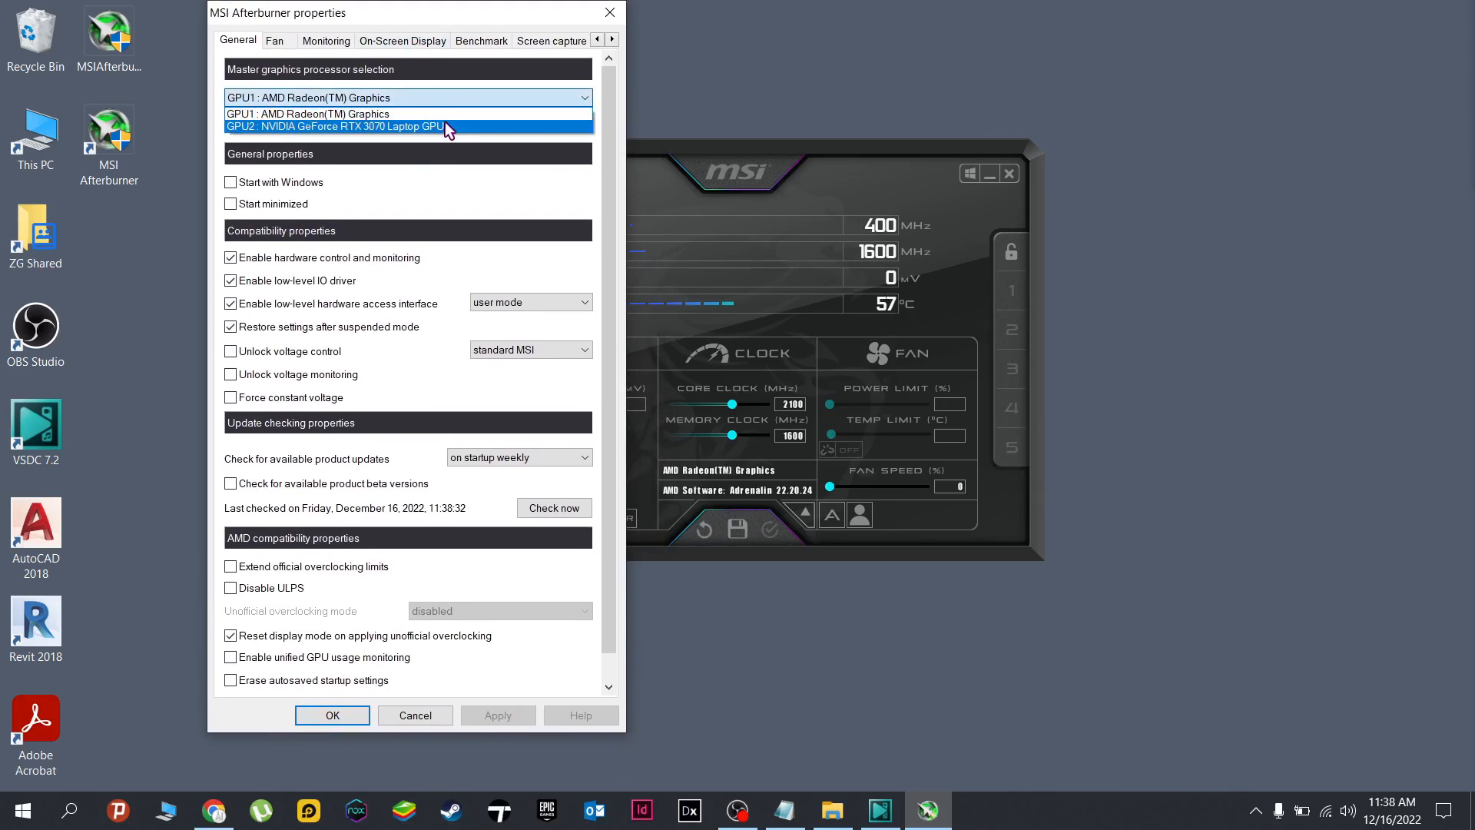
{"action": "left_click", "coordinate": [448, 128]}
{"action": "left_click", "coordinate": [499, 714]}
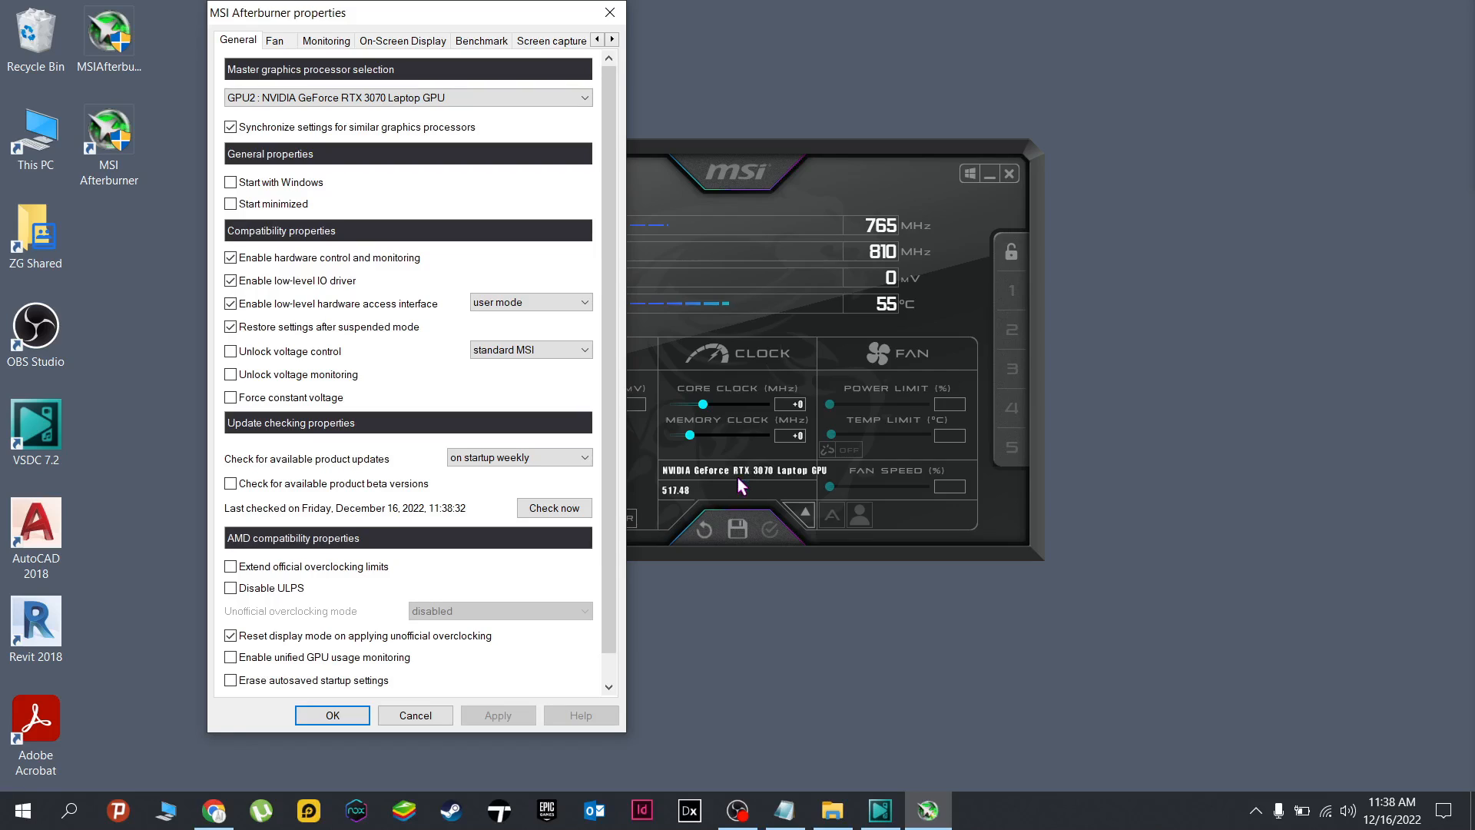
Step: Enable starting Afterburner with Windows and run the update check
{"action": "left_click", "coordinate": [286, 185]}
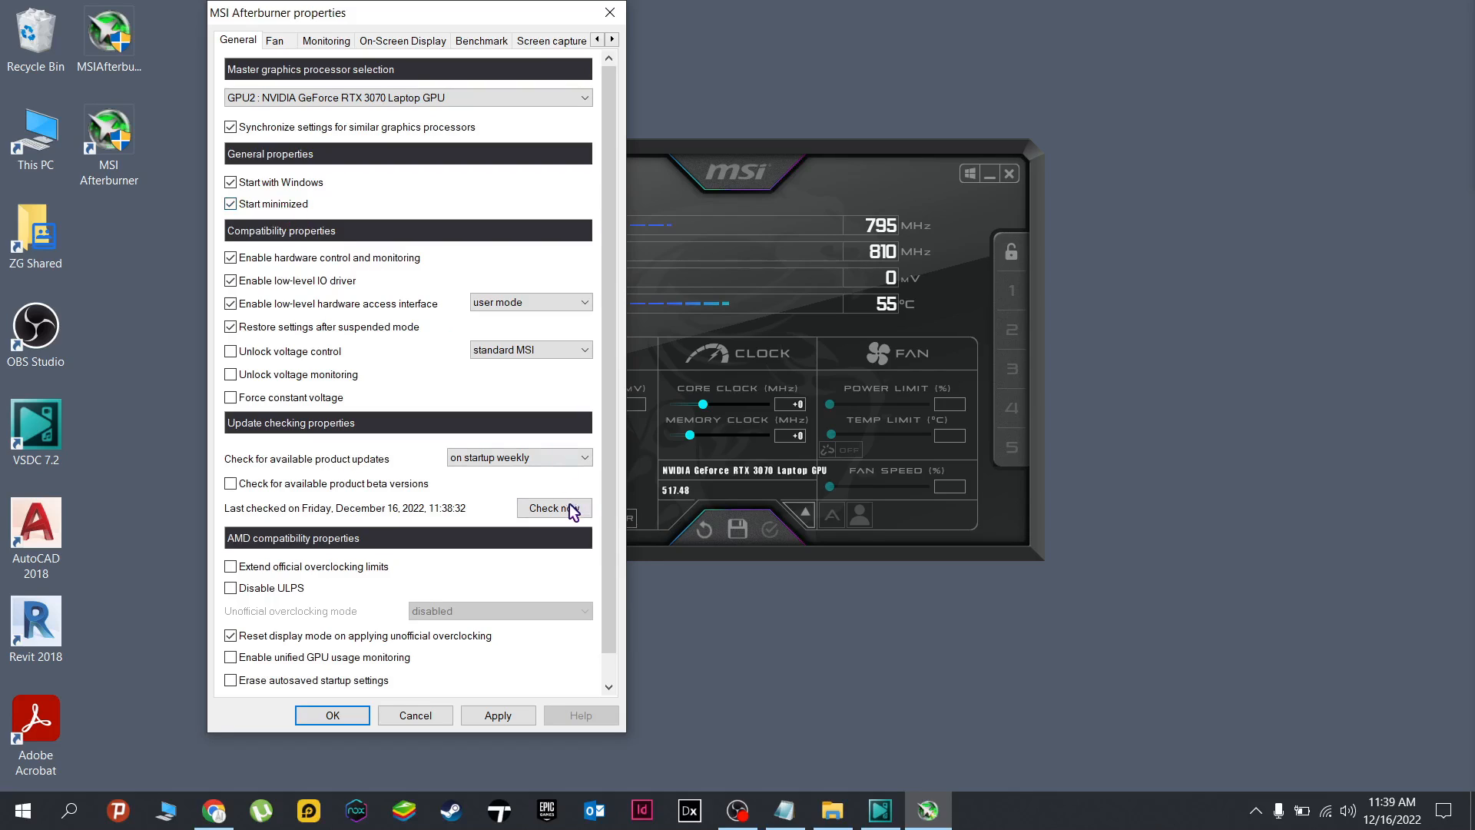
{"action": "left_click", "coordinate": [554, 508]}
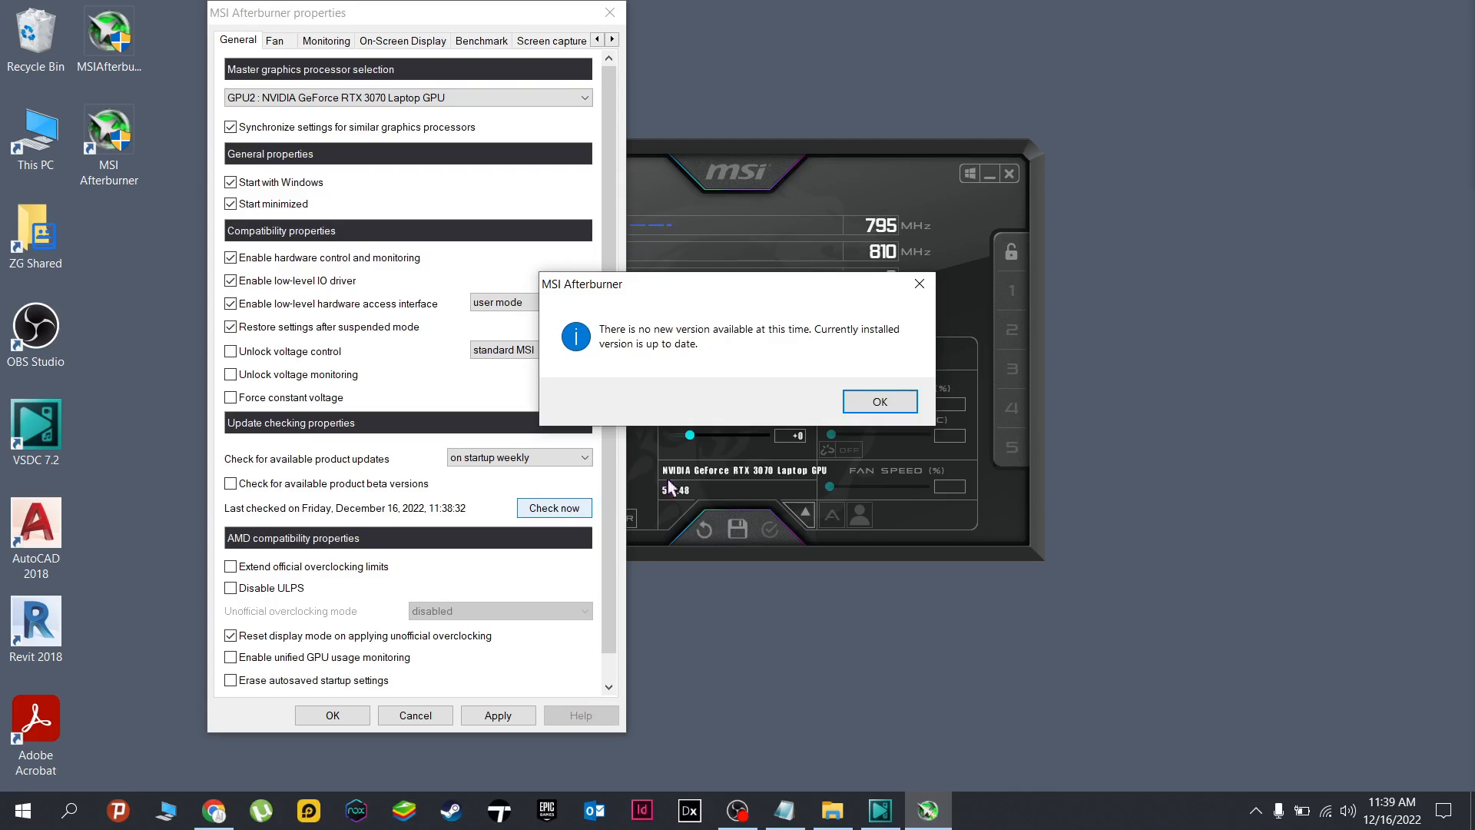
{"action": "left_click", "coordinate": [880, 402]}
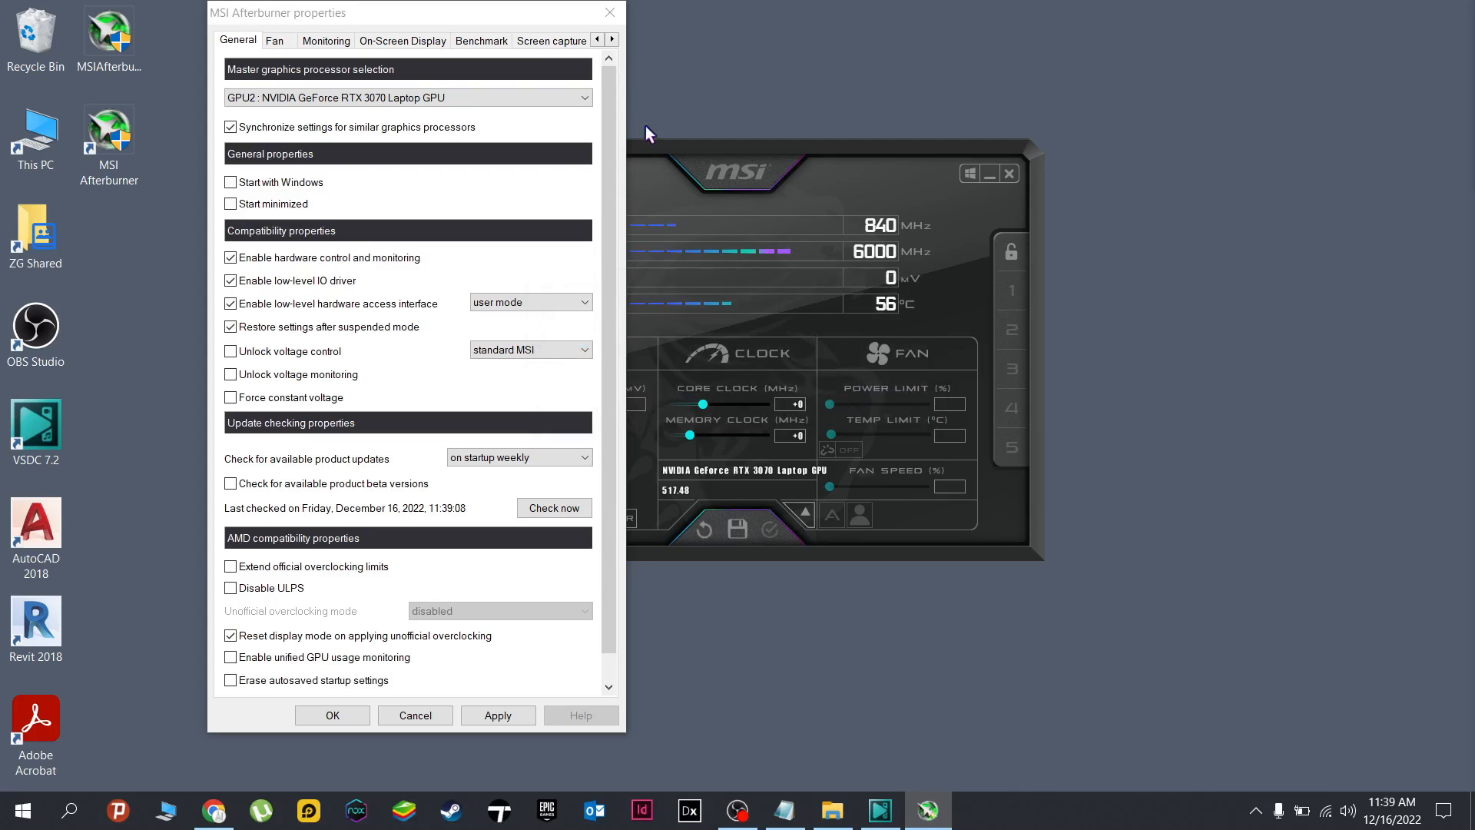
Step: On the User Interface page keep the current skin and lower skin scaling to 96%
{"action": "left_click", "coordinate": [613, 43]}
{"action": "left_click", "coordinate": [612, 42]}
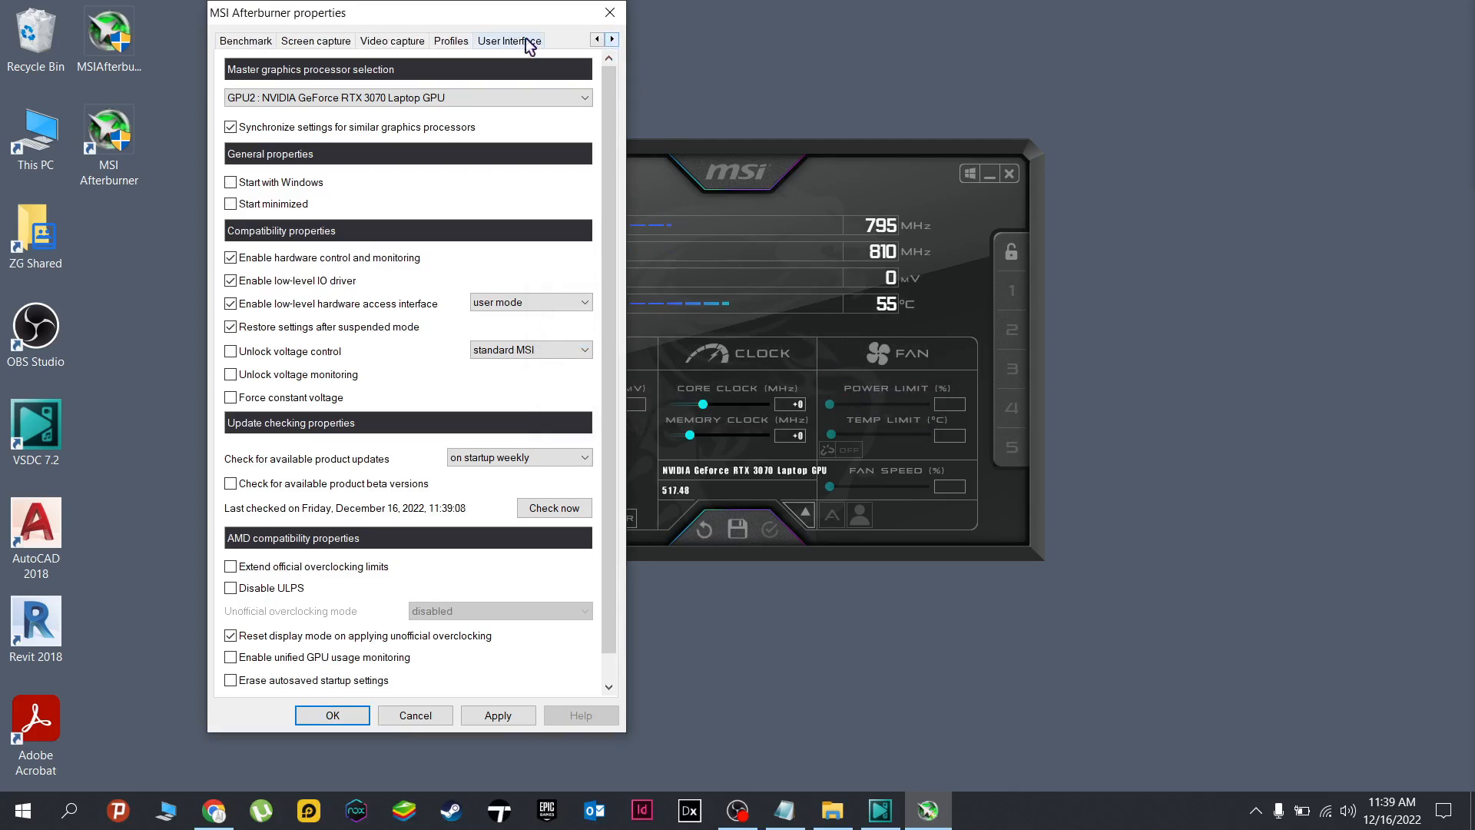
{"action": "left_click", "coordinate": [510, 45]}
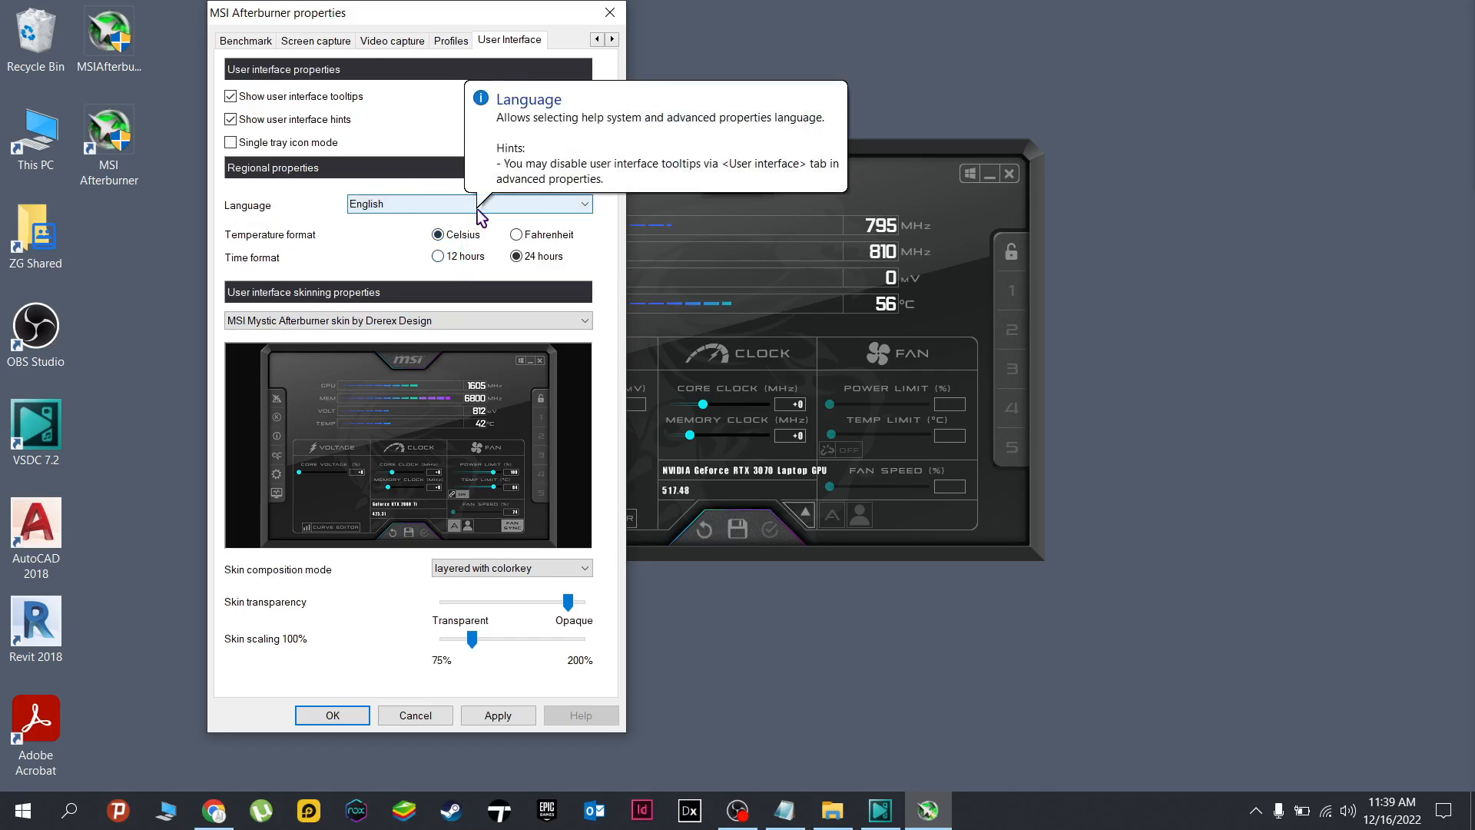
{"action": "left_click", "coordinate": [447, 319]}
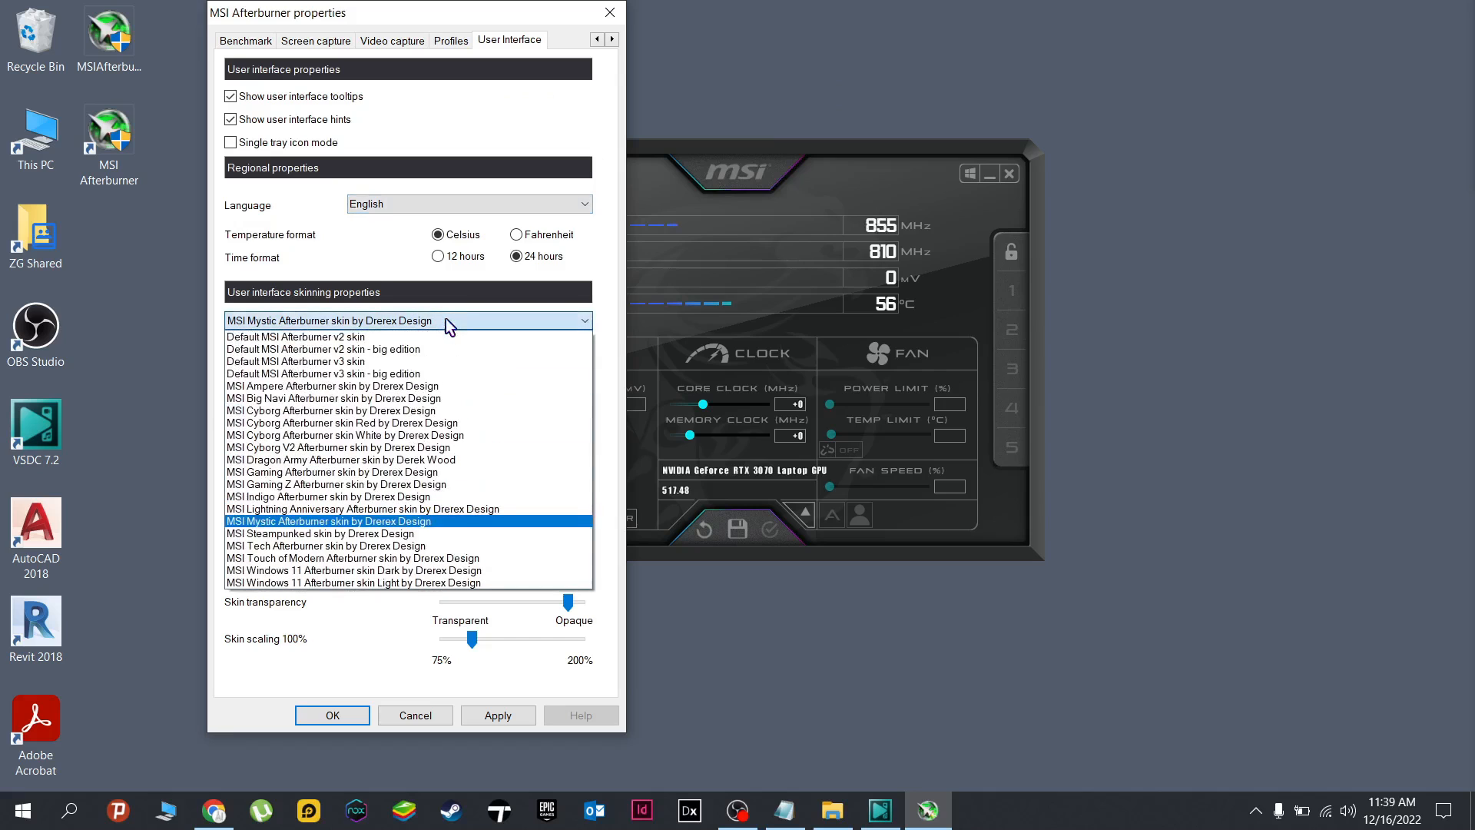
{"action": "left_click", "coordinate": [447, 319]}
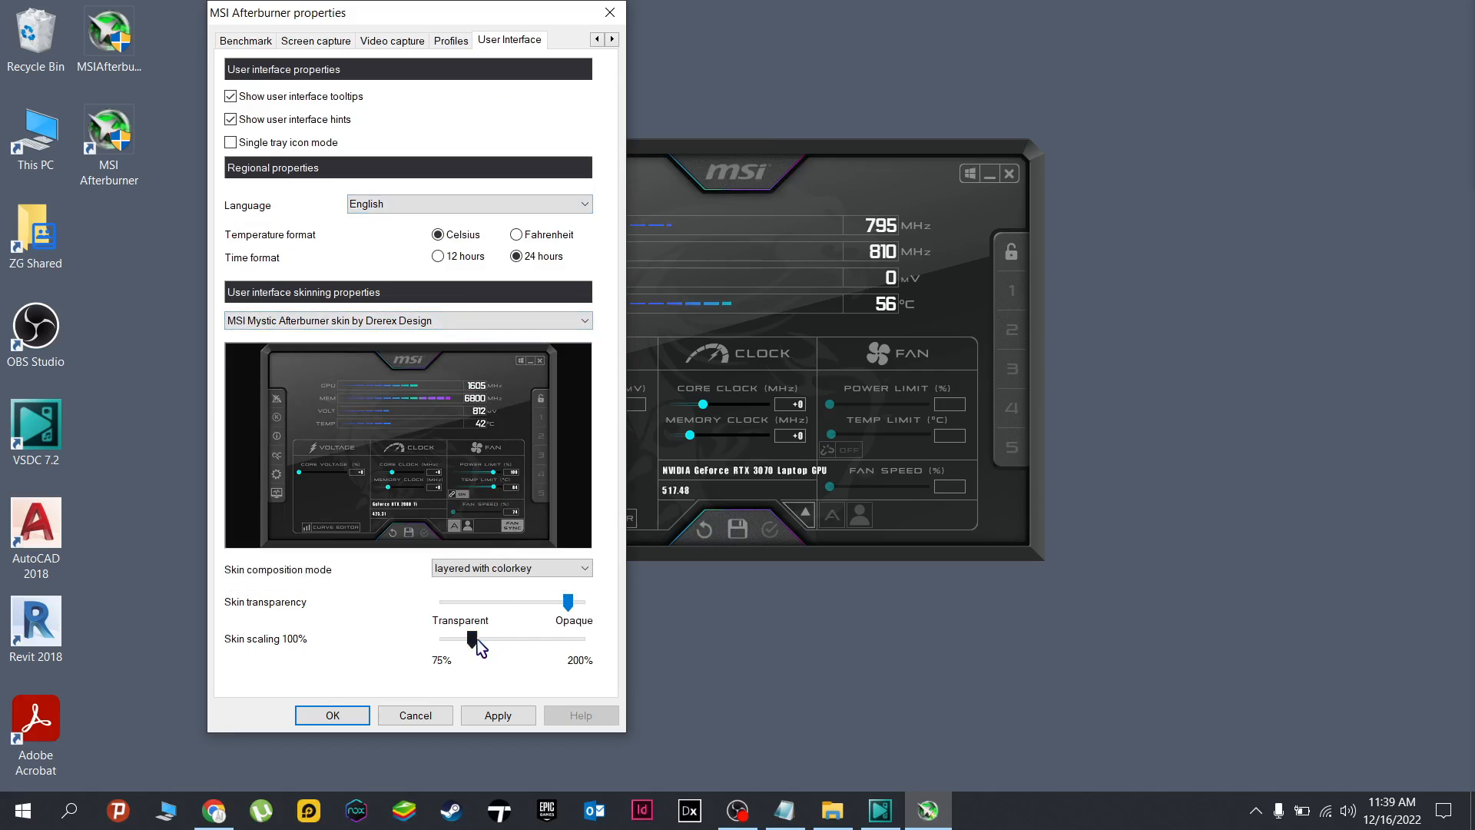
{"action": "left_click_drag", "start_coordinate": [473, 641], "coordinate": [476, 643]}
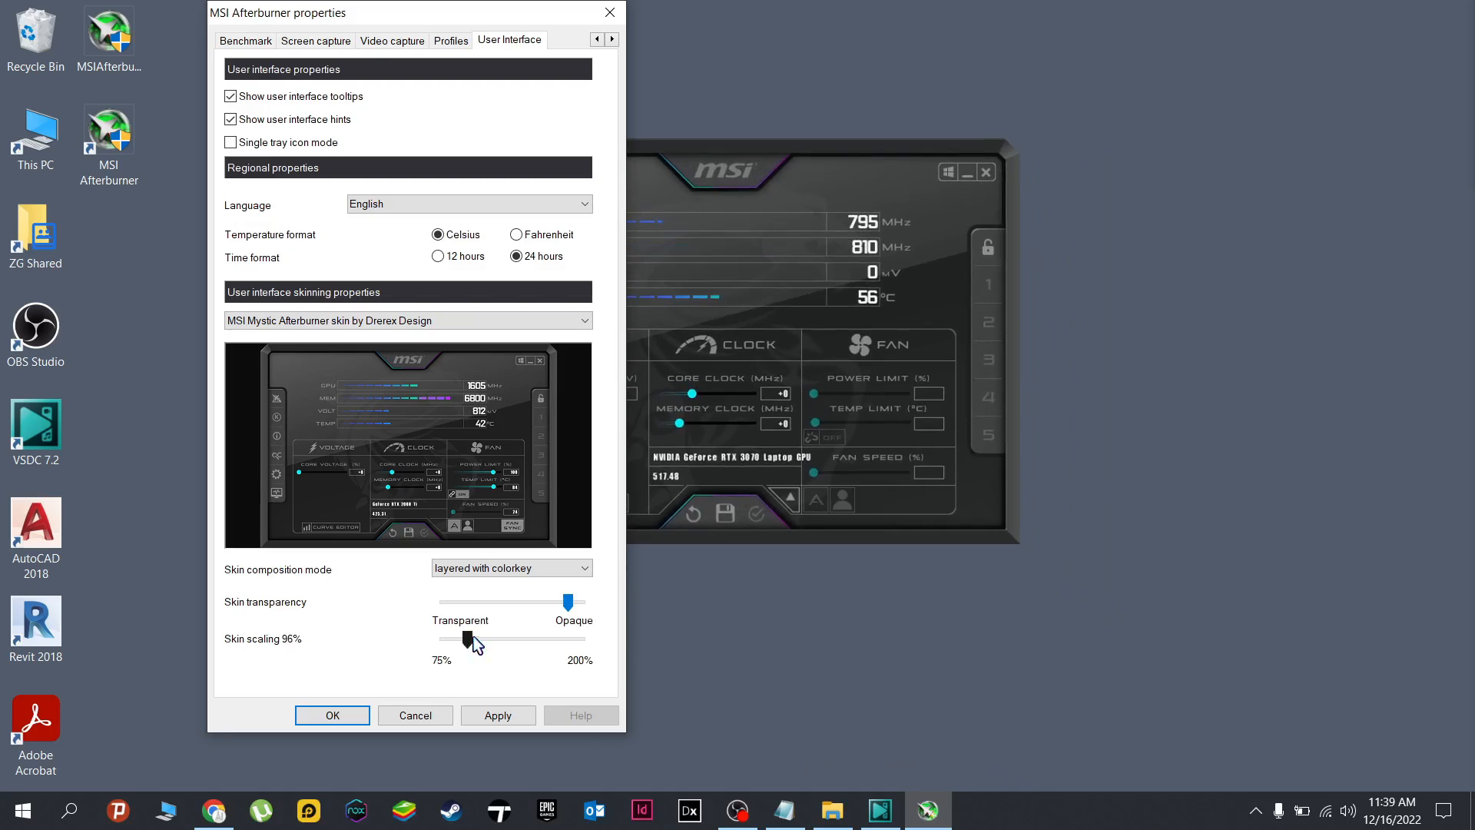
{"action": "left_click", "coordinate": [597, 40]}
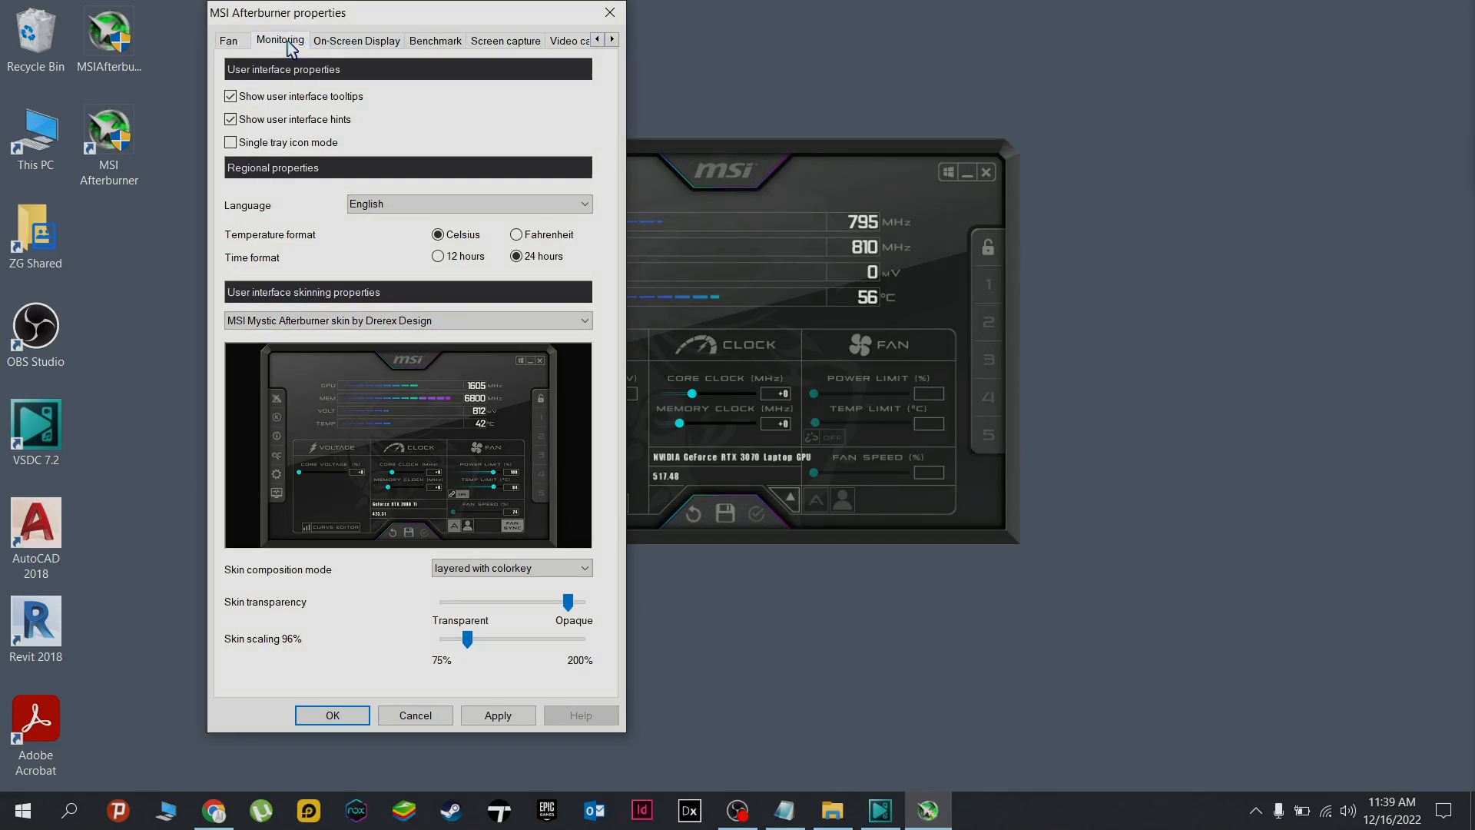
Step: On the Monitoring page show GPU temperature and the four GPU usage graphs in the OSD
{"action": "left_click", "coordinate": [280, 40]}
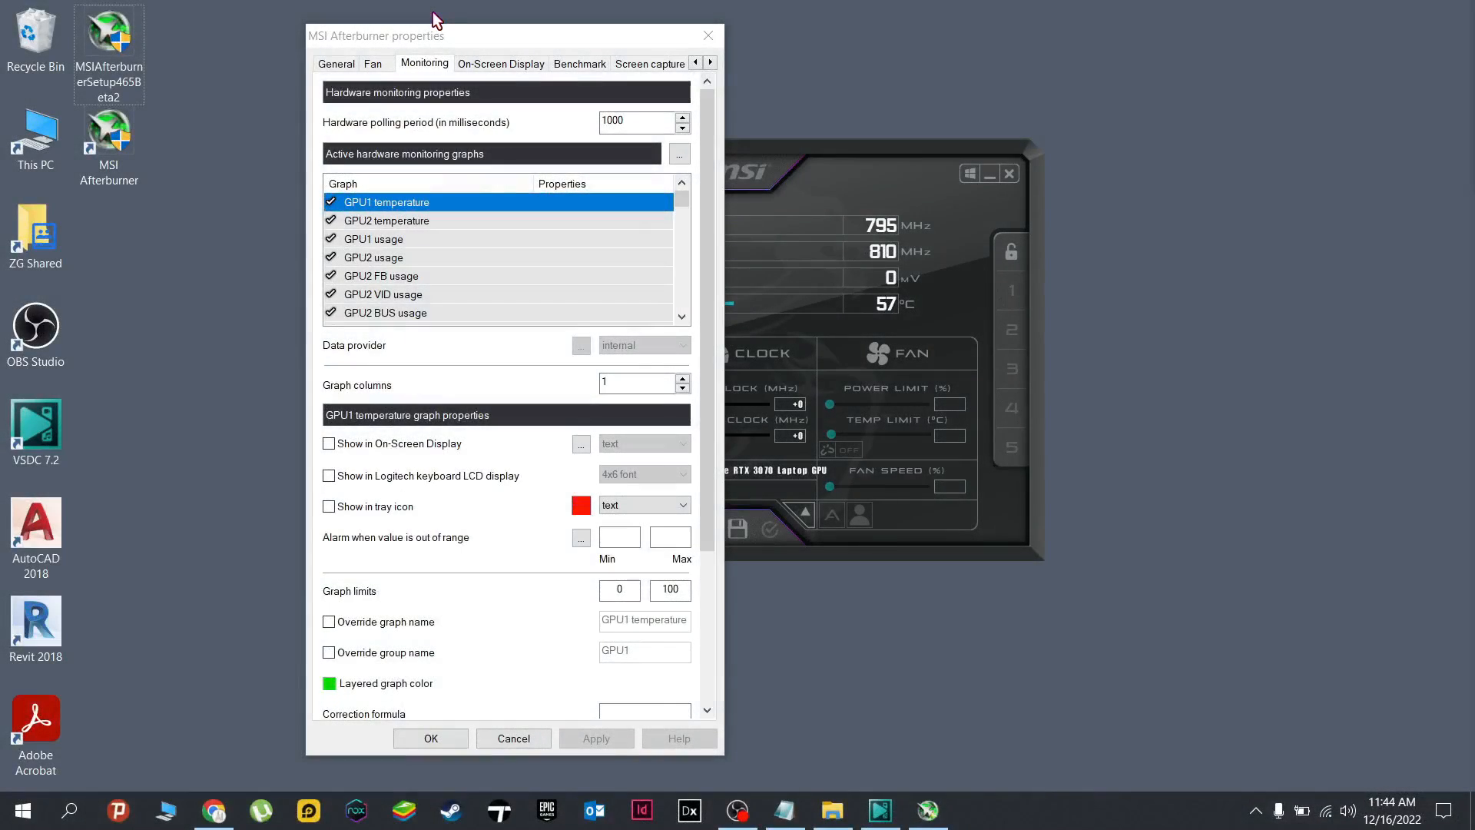
{"action": "left_click", "coordinate": [331, 444]}
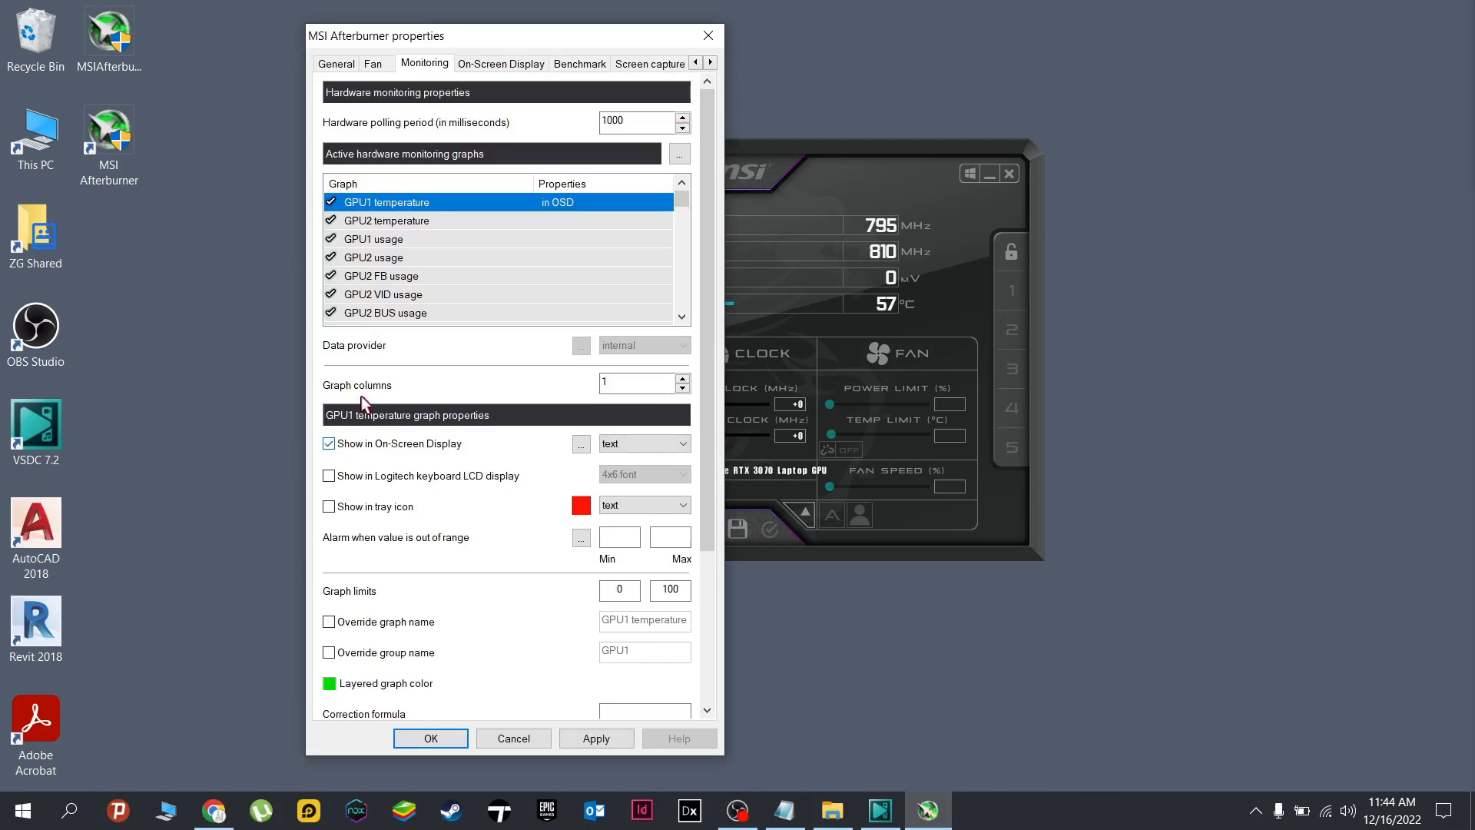
{"action": "left_click", "coordinate": [424, 259]}
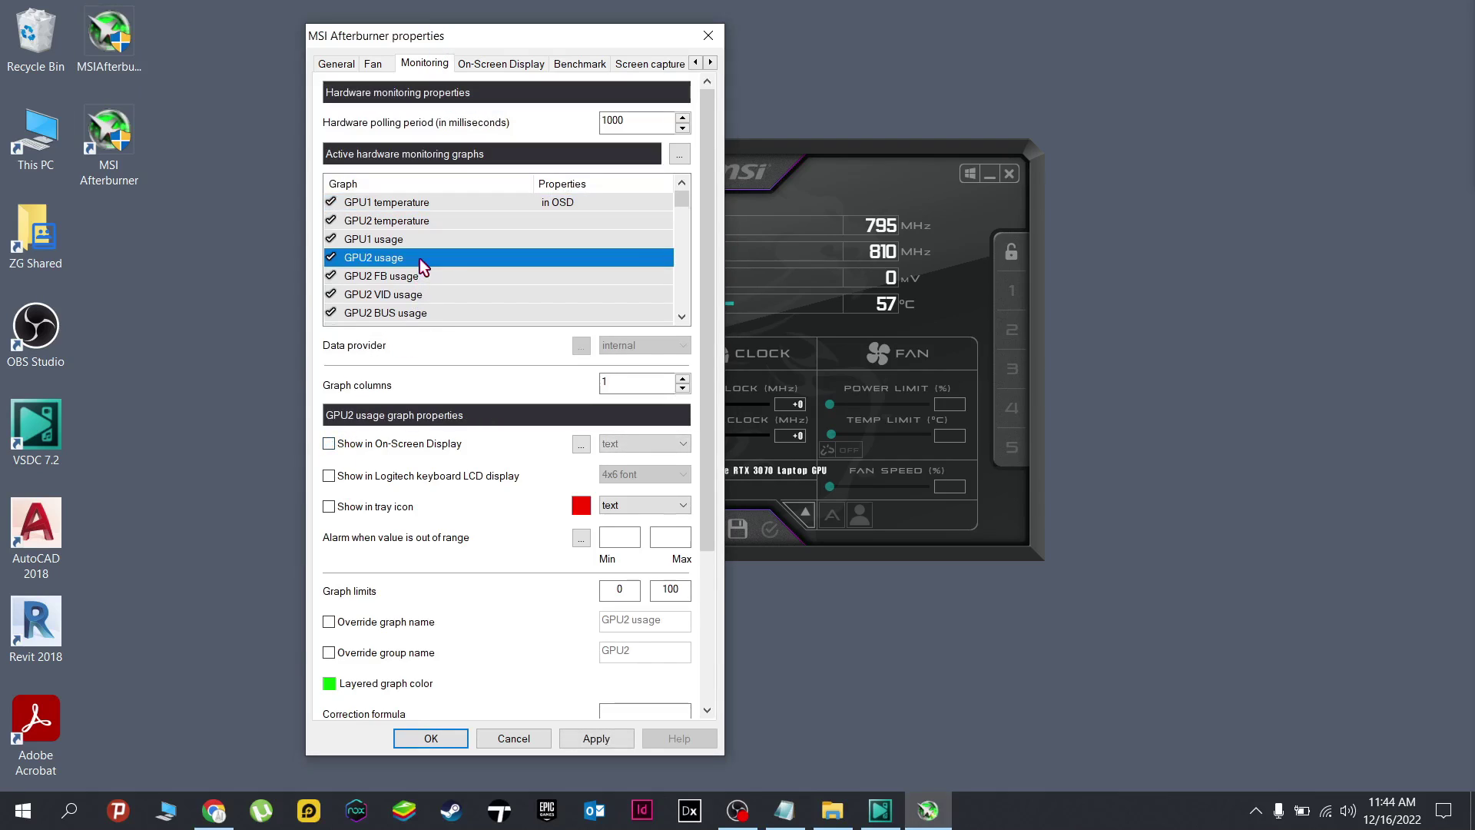
{"action": "left_click", "coordinate": [435, 205], "text": "shift"}
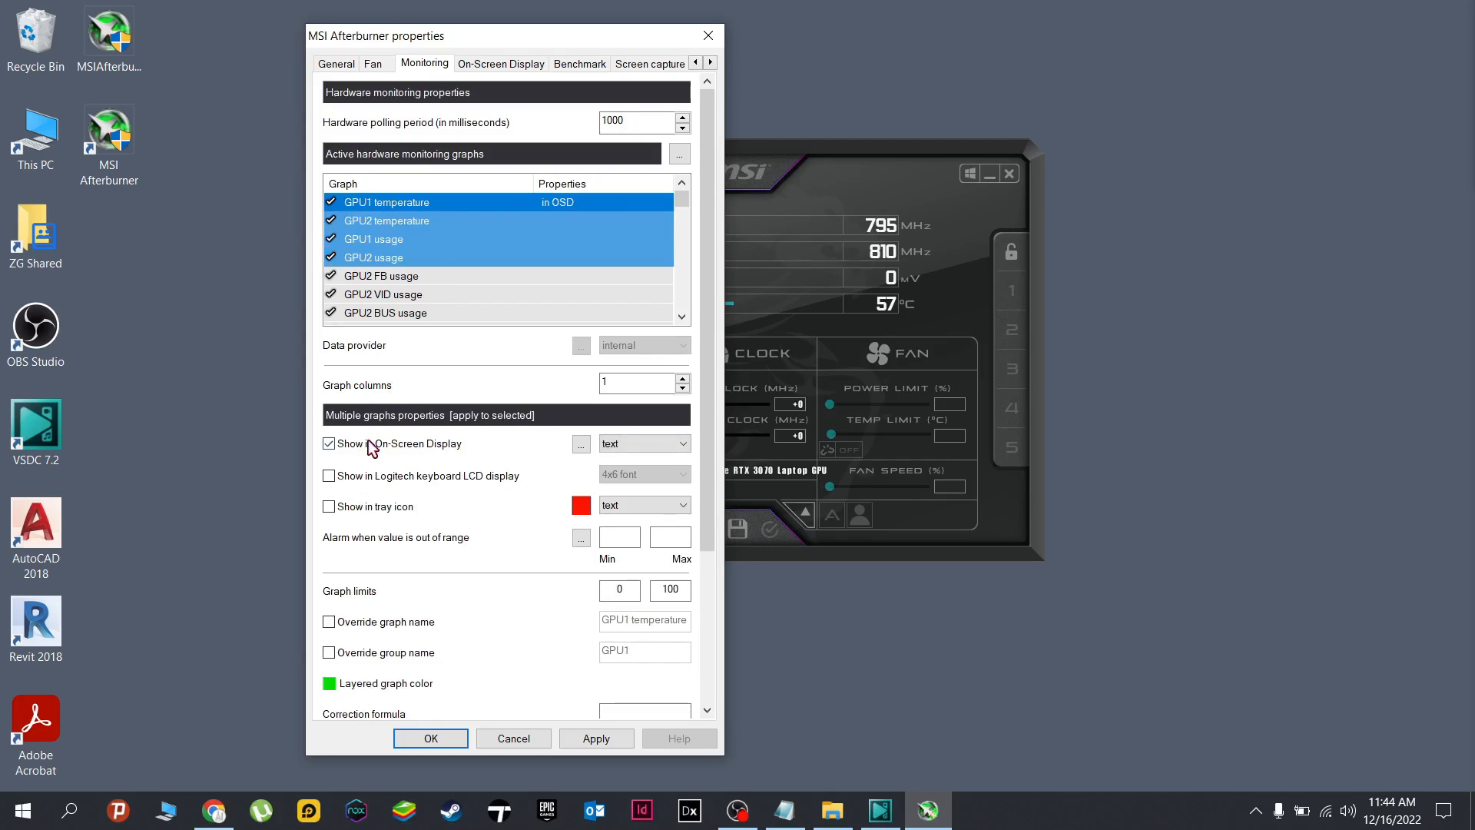
{"action": "left_click", "coordinate": [330, 444]}
{"action": "left_click", "coordinate": [369, 452]}
{"action": "left_click", "coordinate": [439, 292]}
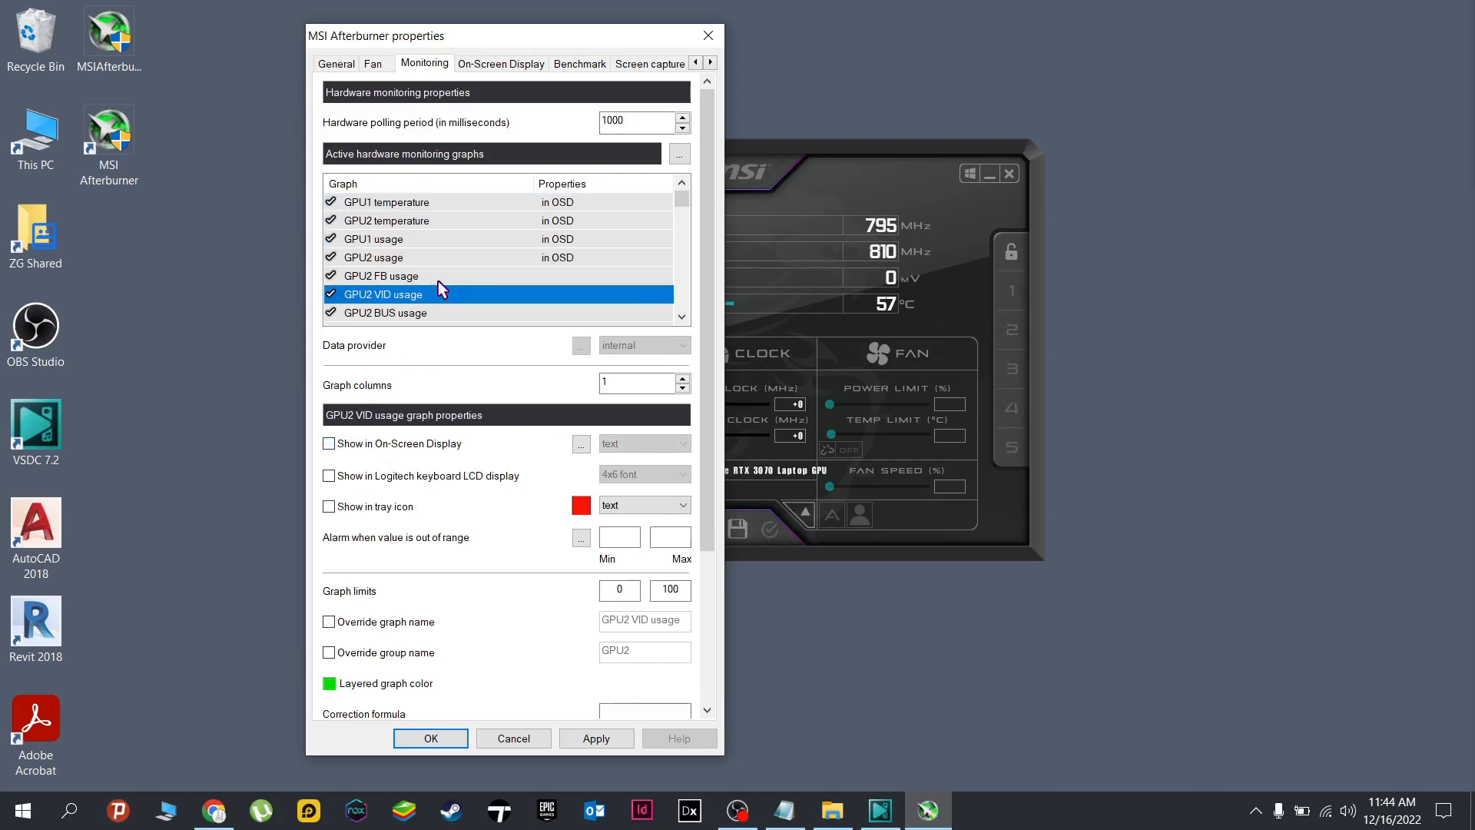
{"action": "scroll", "coordinate": [458, 258], "scroll_direction": "down", "scroll_amount": 1}
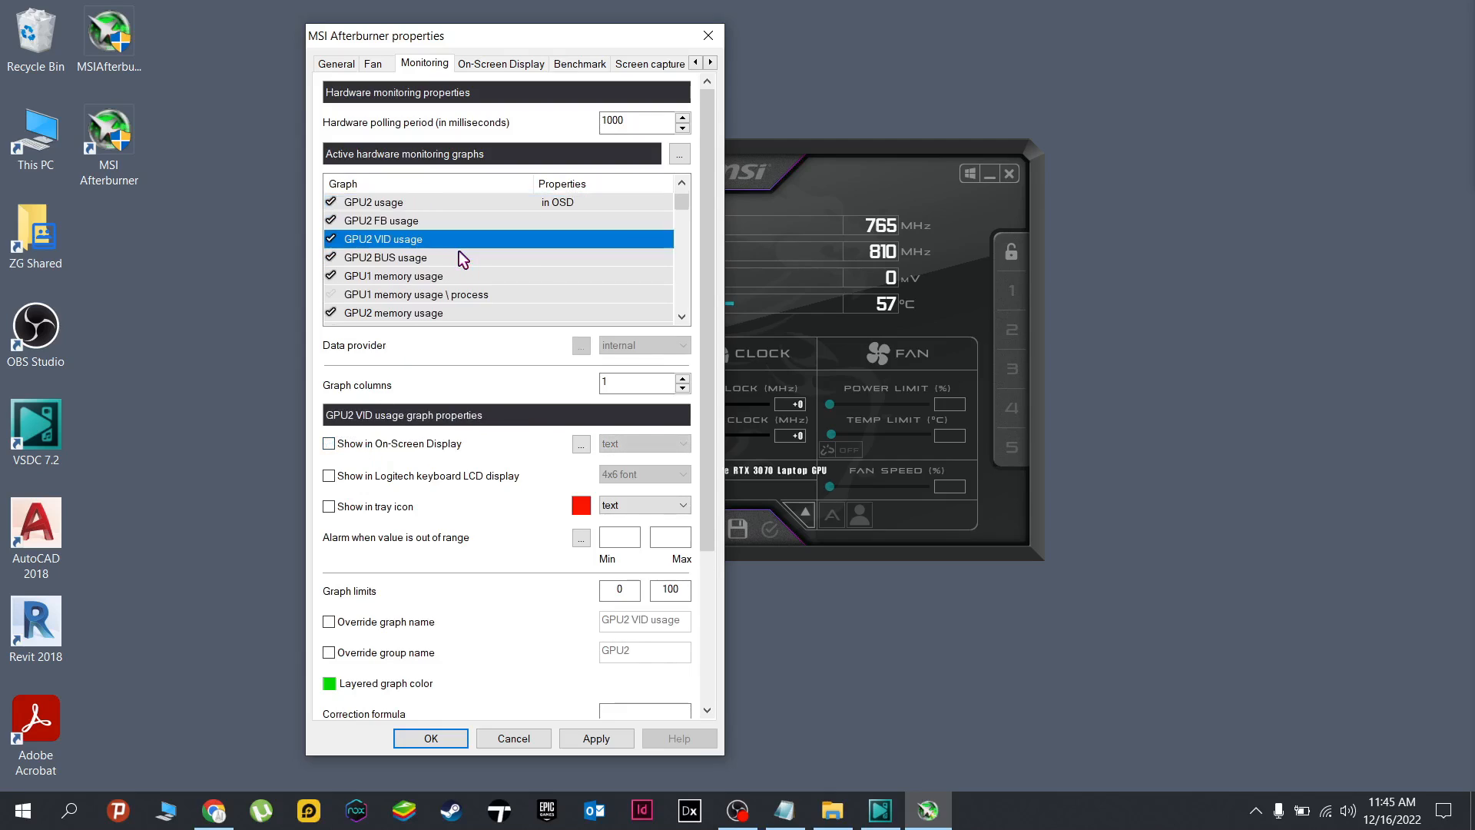
{"action": "scroll", "coordinate": [459, 259], "scroll_direction": "down", "scroll_amount": 1}
{"action": "scroll", "coordinate": [459, 258], "scroll_direction": "down", "scroll_amount": 1}
{"action": "scroll", "coordinate": [459, 258], "scroll_direction": "down", "scroll_amount": 1}
{"action": "scroll", "coordinate": [459, 259], "scroll_direction": "down", "scroll_amount": 1}
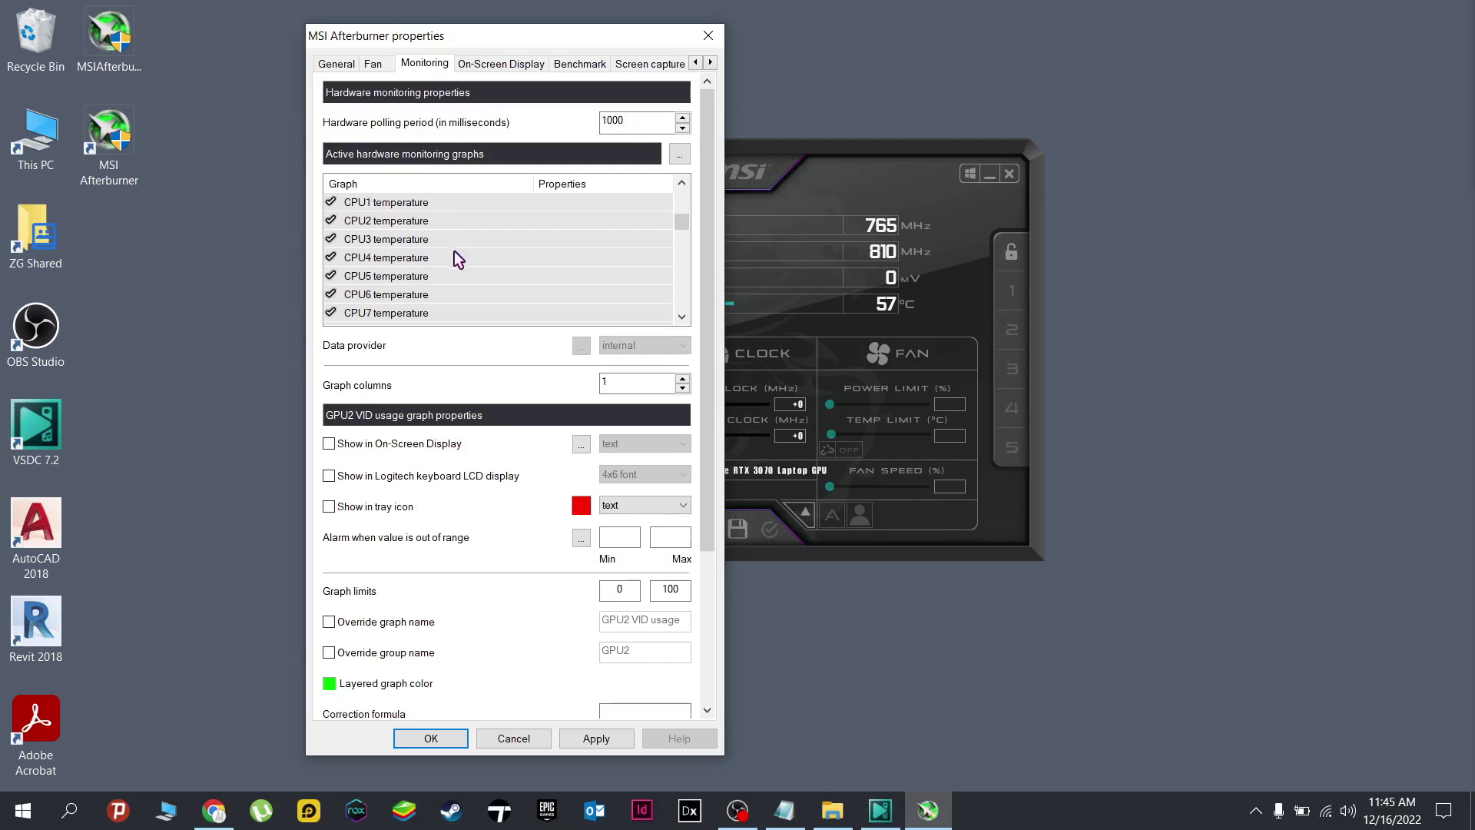
Step: Show CPU usage in the on-screen display after reviewing the CPU temperature graphs
{"action": "left_click", "coordinate": [409, 239]}
{"action": "left_click", "coordinate": [403, 204]}
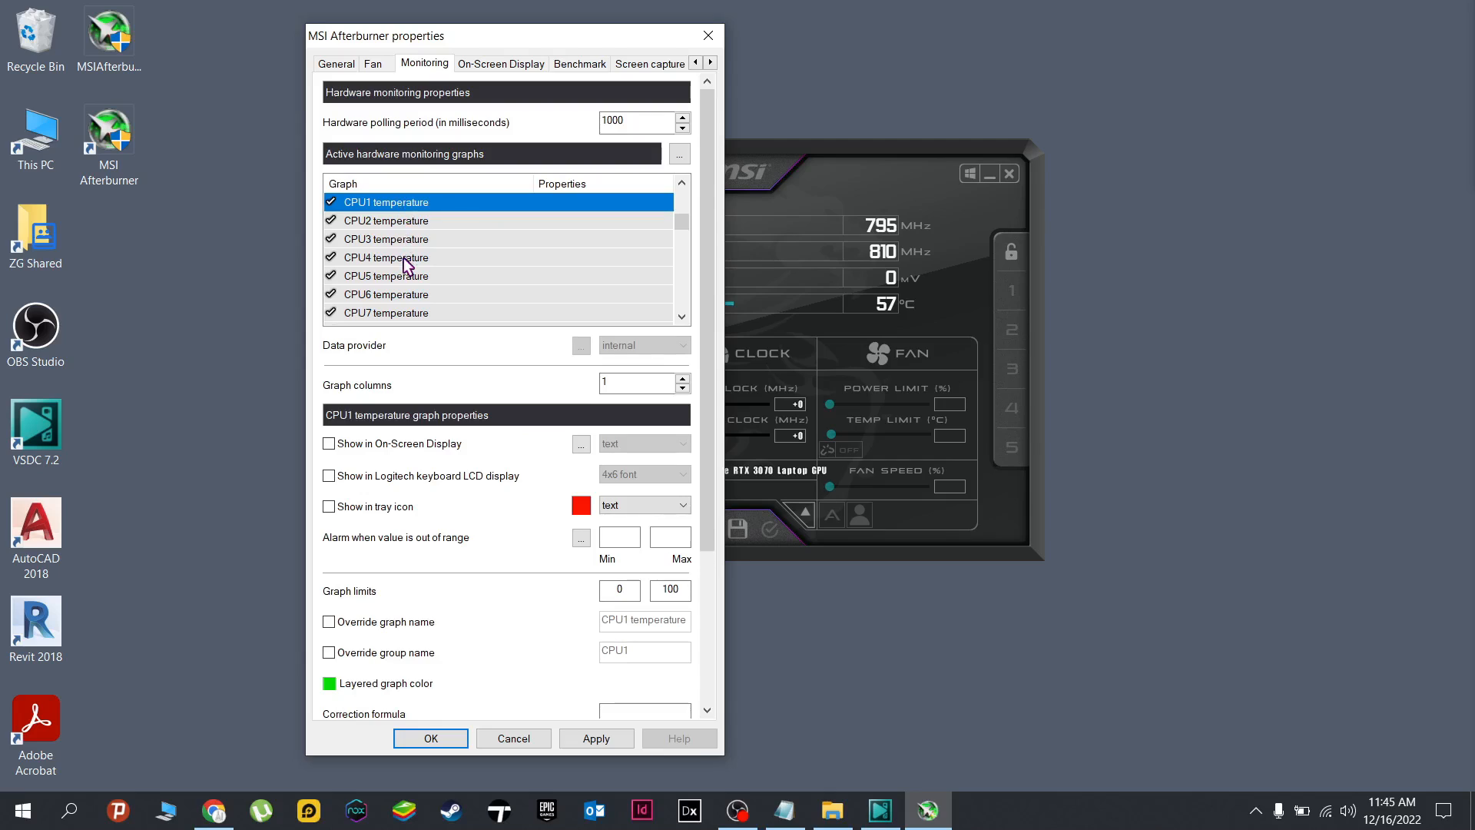
{"action": "scroll", "coordinate": [406, 263], "scroll_direction": "down", "scroll_amount": 1}
{"action": "scroll", "coordinate": [405, 263], "scroll_direction": "down", "scroll_amount": 1}
{"action": "left_click", "coordinate": [404, 242]}
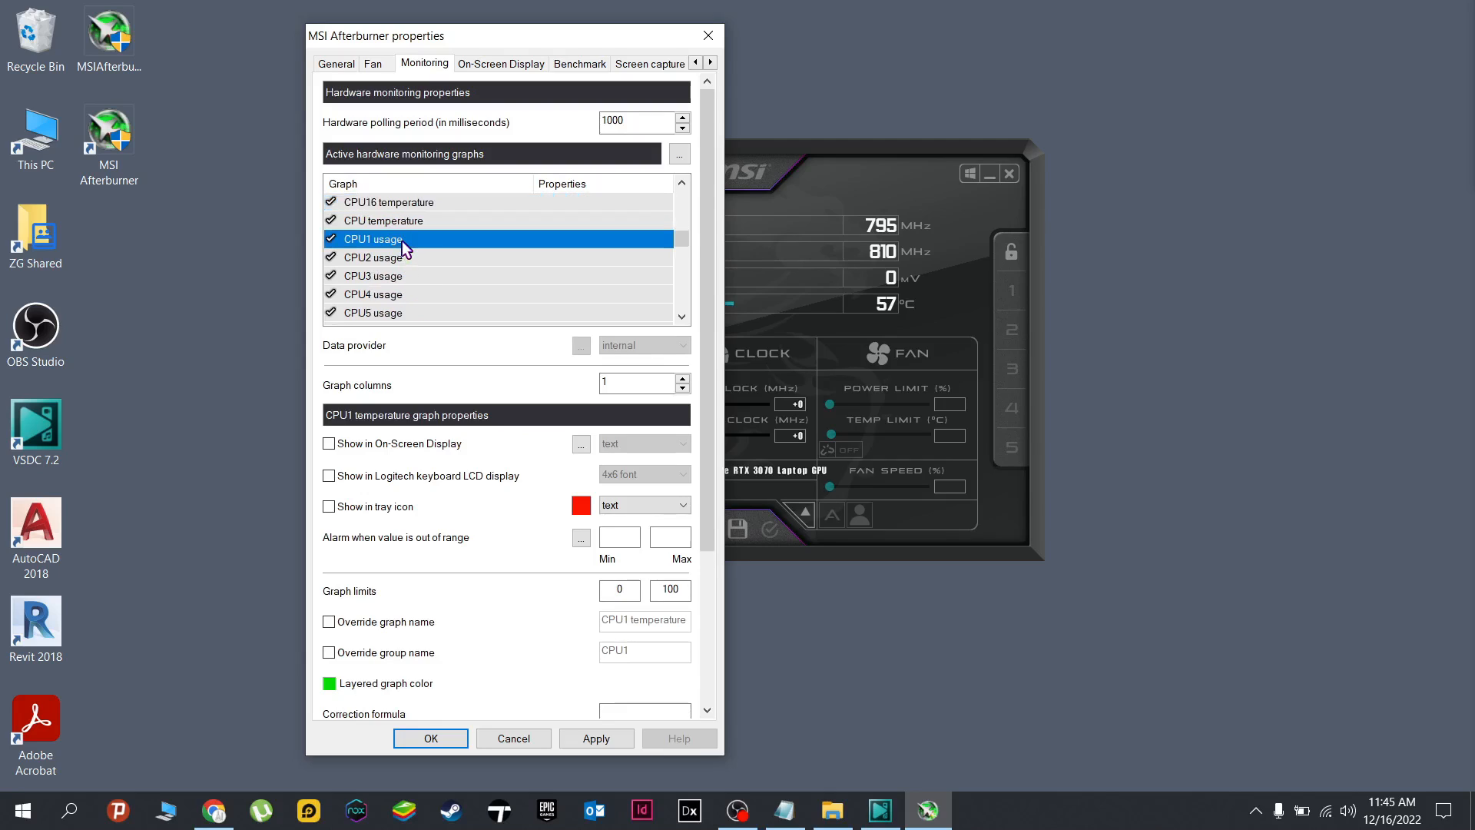
{"action": "left_click", "coordinate": [374, 447]}
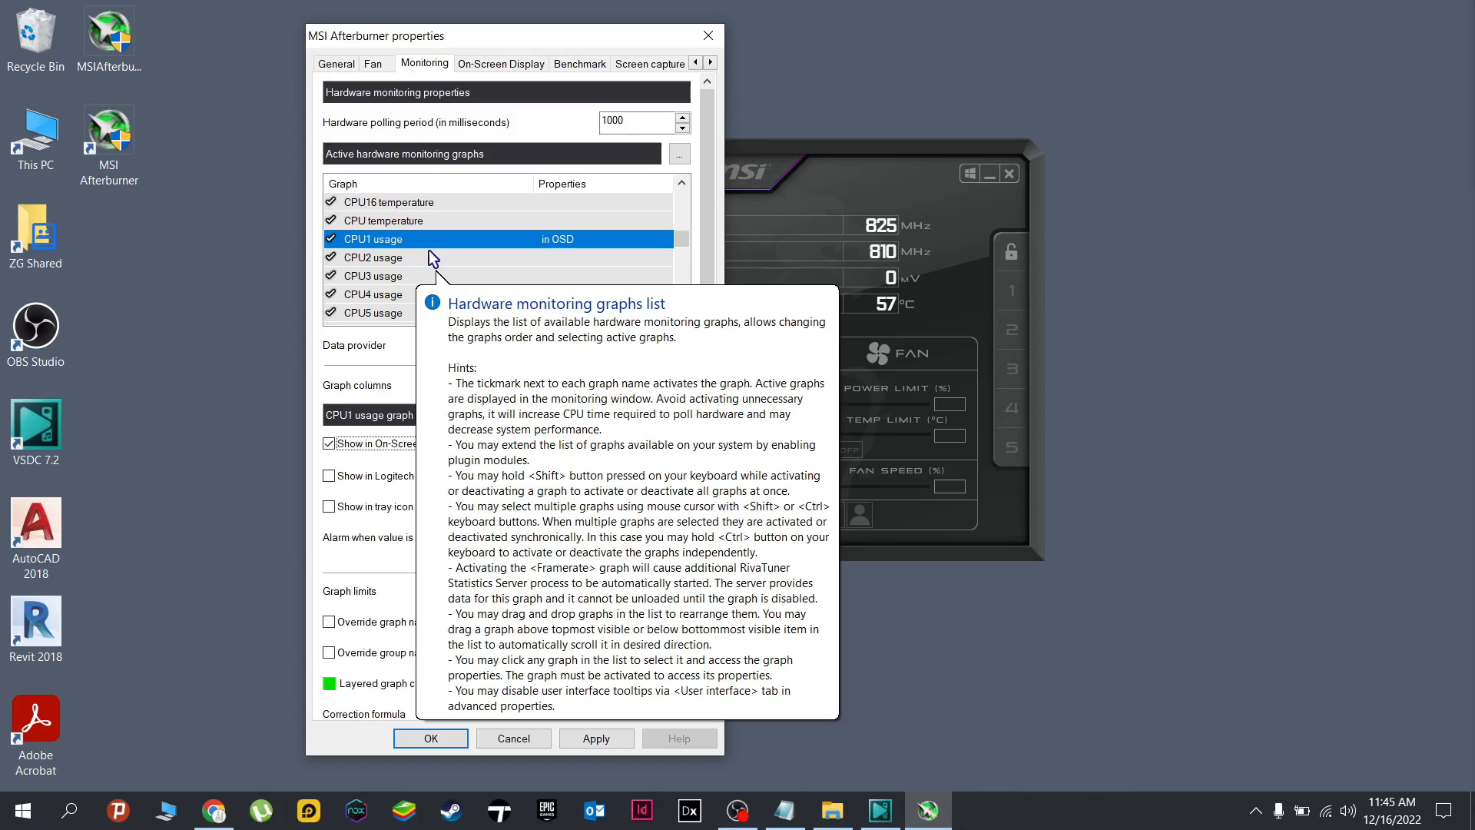
{"action": "scroll", "coordinate": [432, 254], "scroll_direction": "down", "scroll_amount": 3}
{"action": "scroll", "coordinate": [431, 254], "scroll_direction": "down", "scroll_amount": 2}
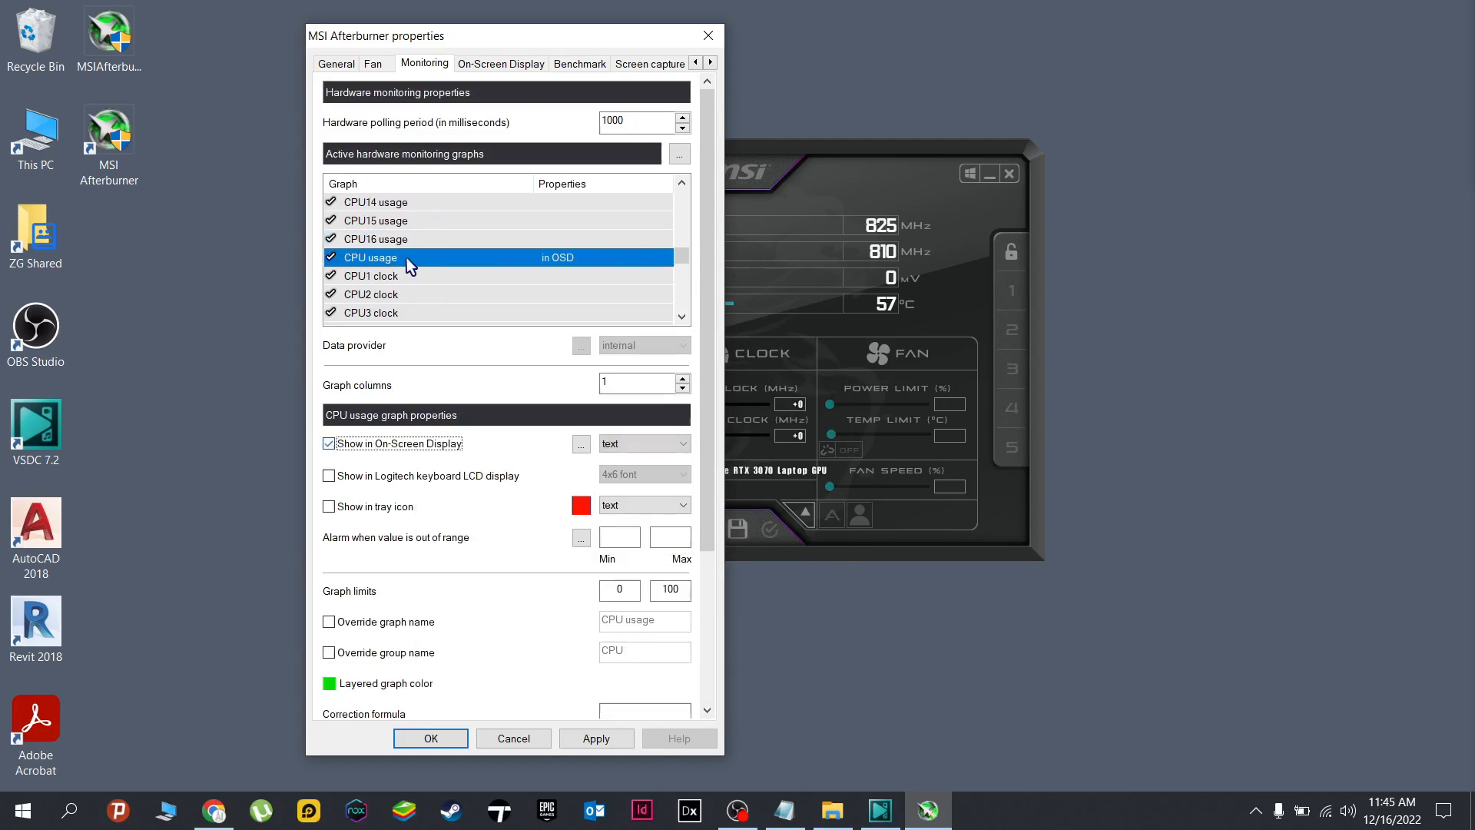
{"action": "scroll", "coordinate": [403, 265], "scroll_direction": "down", "scroll_amount": 3}
Step: Show CPU clock, CPU power and RAM usage in the OSD, then apply and close properties
{"action": "left_click", "coordinate": [380, 239]}
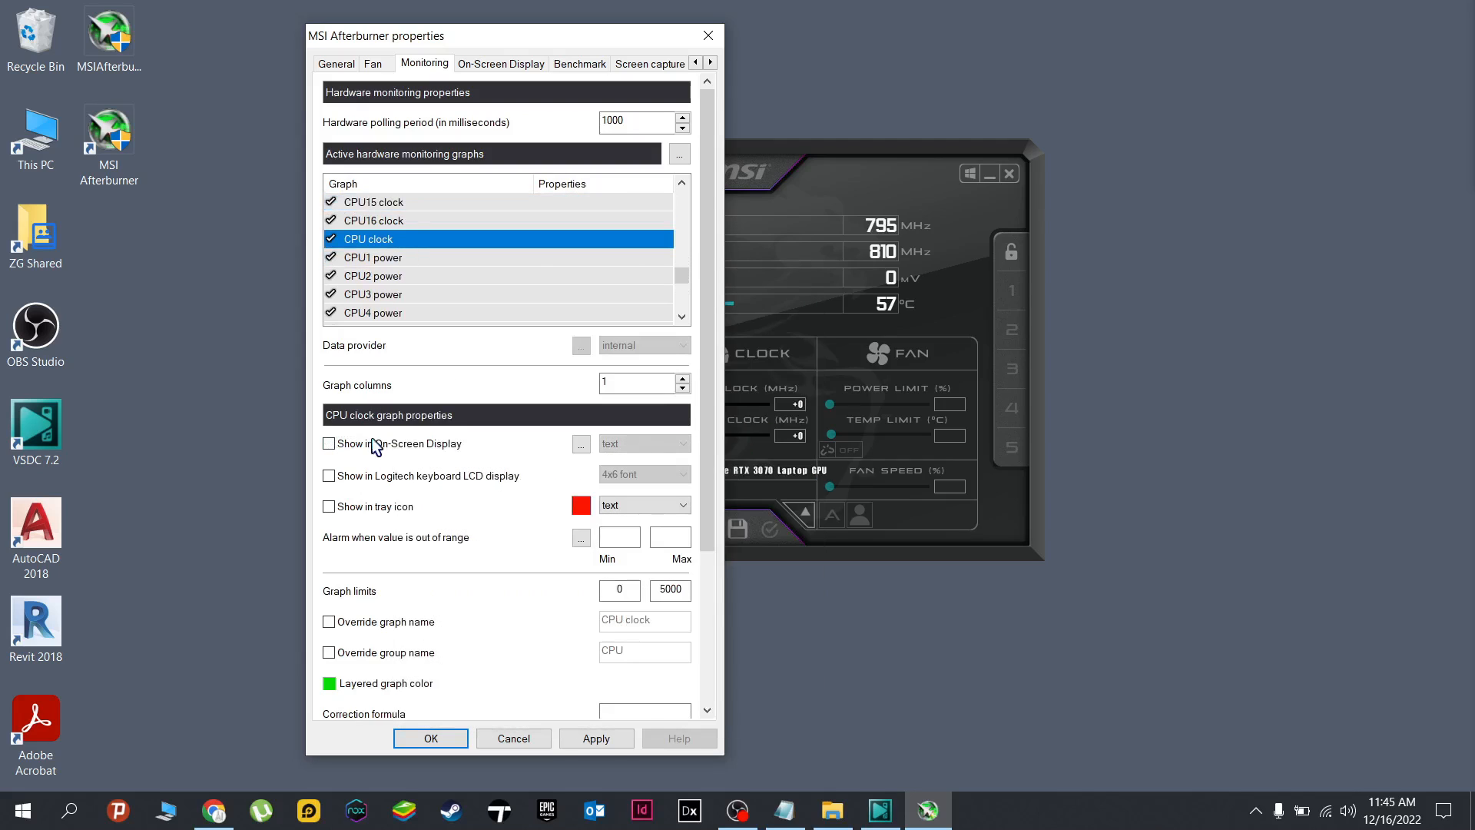
{"action": "left_click", "coordinate": [330, 444]}
{"action": "scroll", "coordinate": [419, 247], "scroll_direction": "down", "scroll_amount": 3}
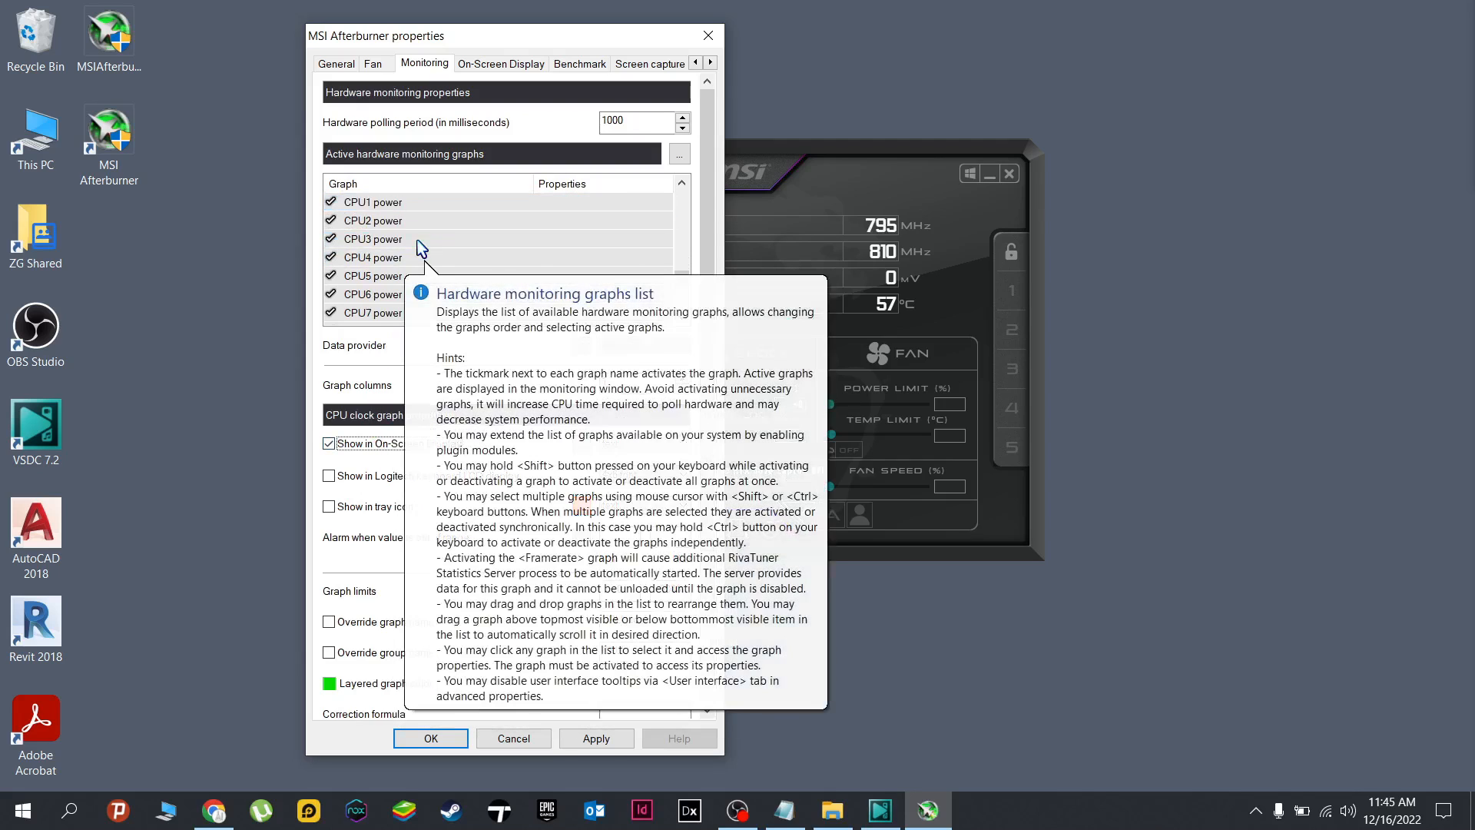
{"action": "scroll", "coordinate": [421, 248], "scroll_direction": "down", "scroll_amount": 3}
{"action": "left_click", "coordinate": [384, 277]}
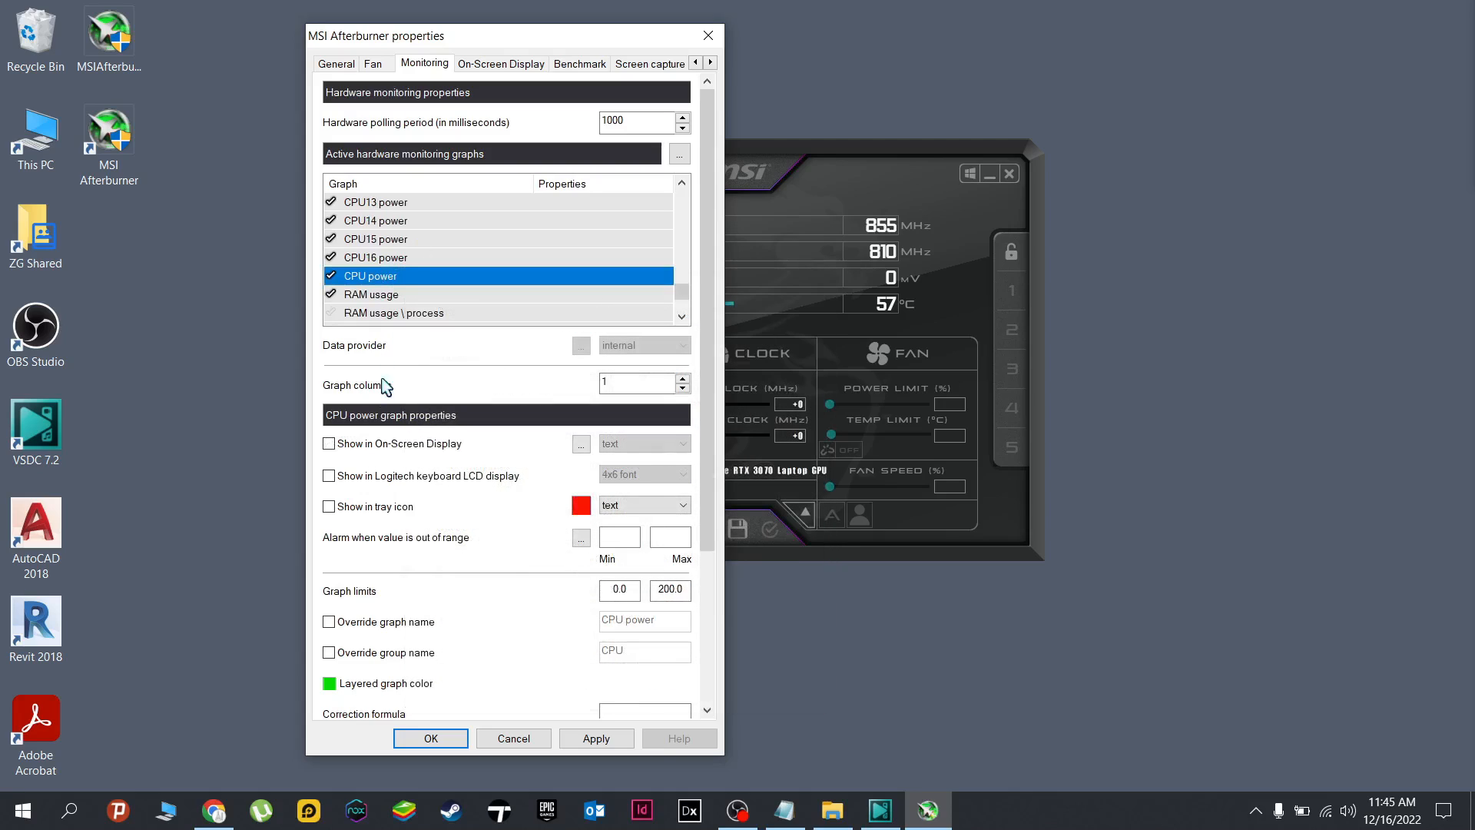
{"action": "left_click", "coordinate": [330, 444]}
{"action": "left_click", "coordinate": [372, 294]}
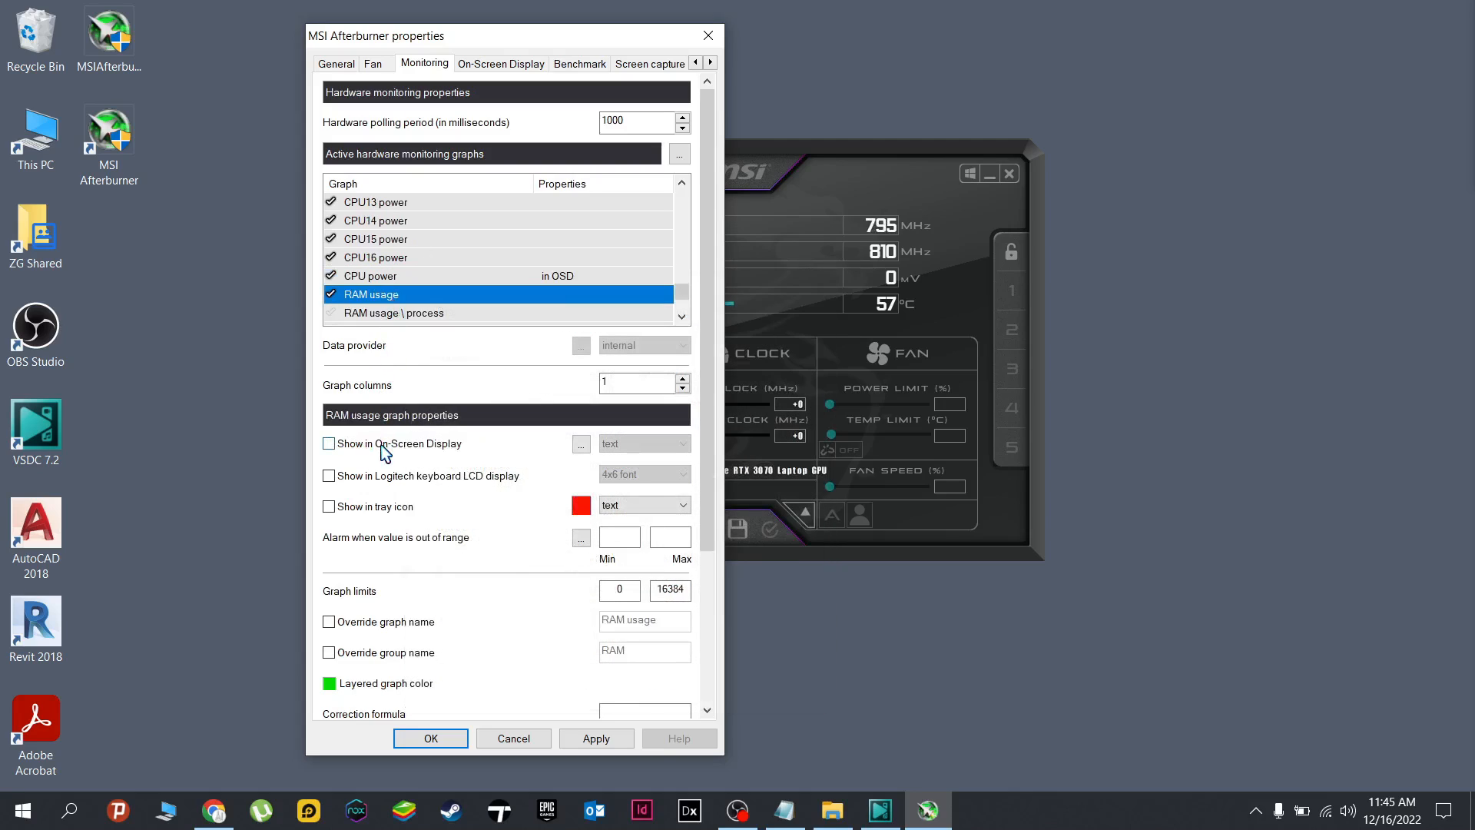
{"action": "left_click", "coordinate": [383, 445]}
{"action": "scroll", "coordinate": [492, 258], "scroll_direction": "down", "scroll_amount": 3}
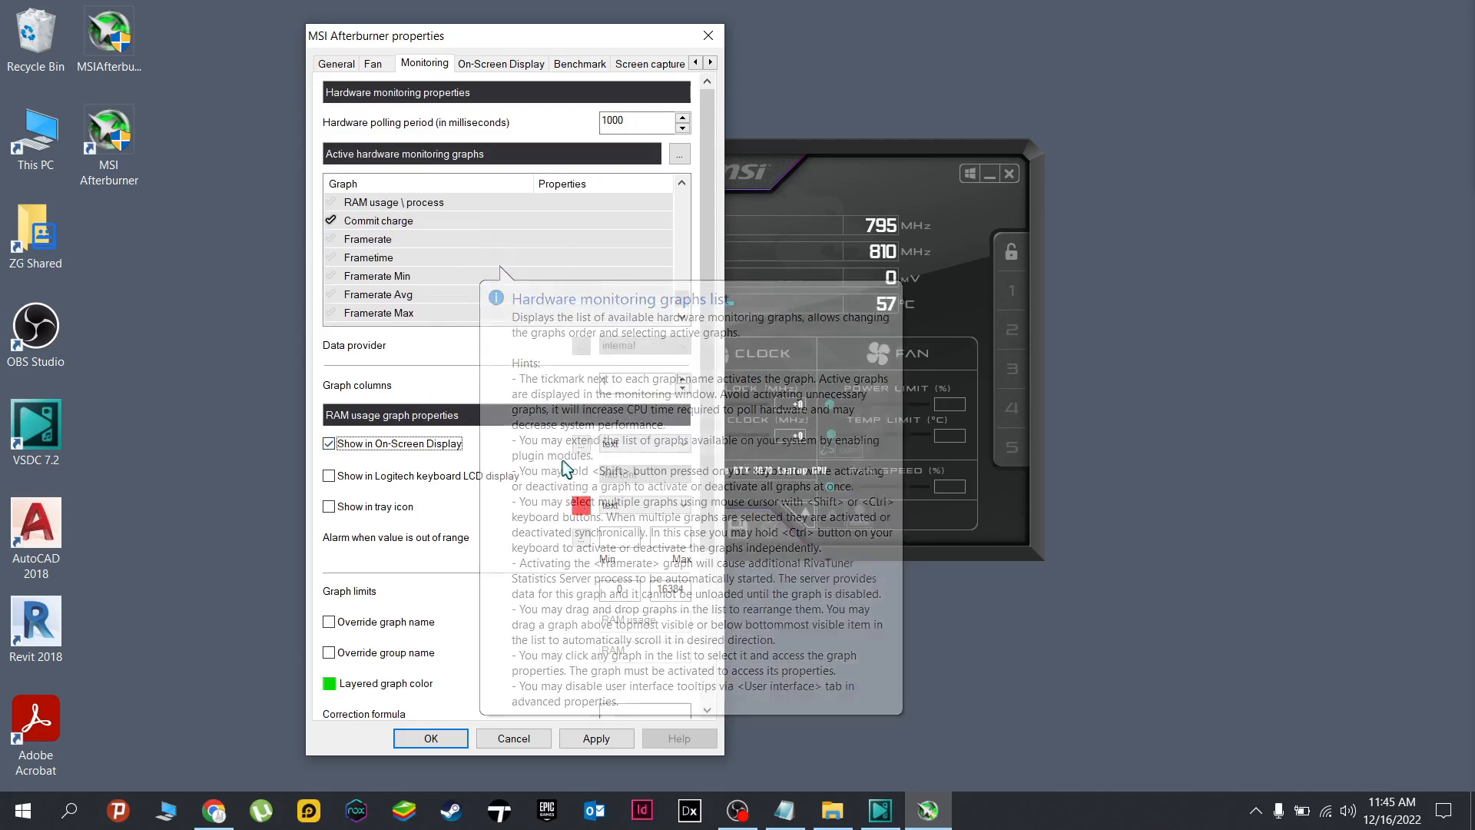
{"action": "left_click", "coordinate": [596, 738]}
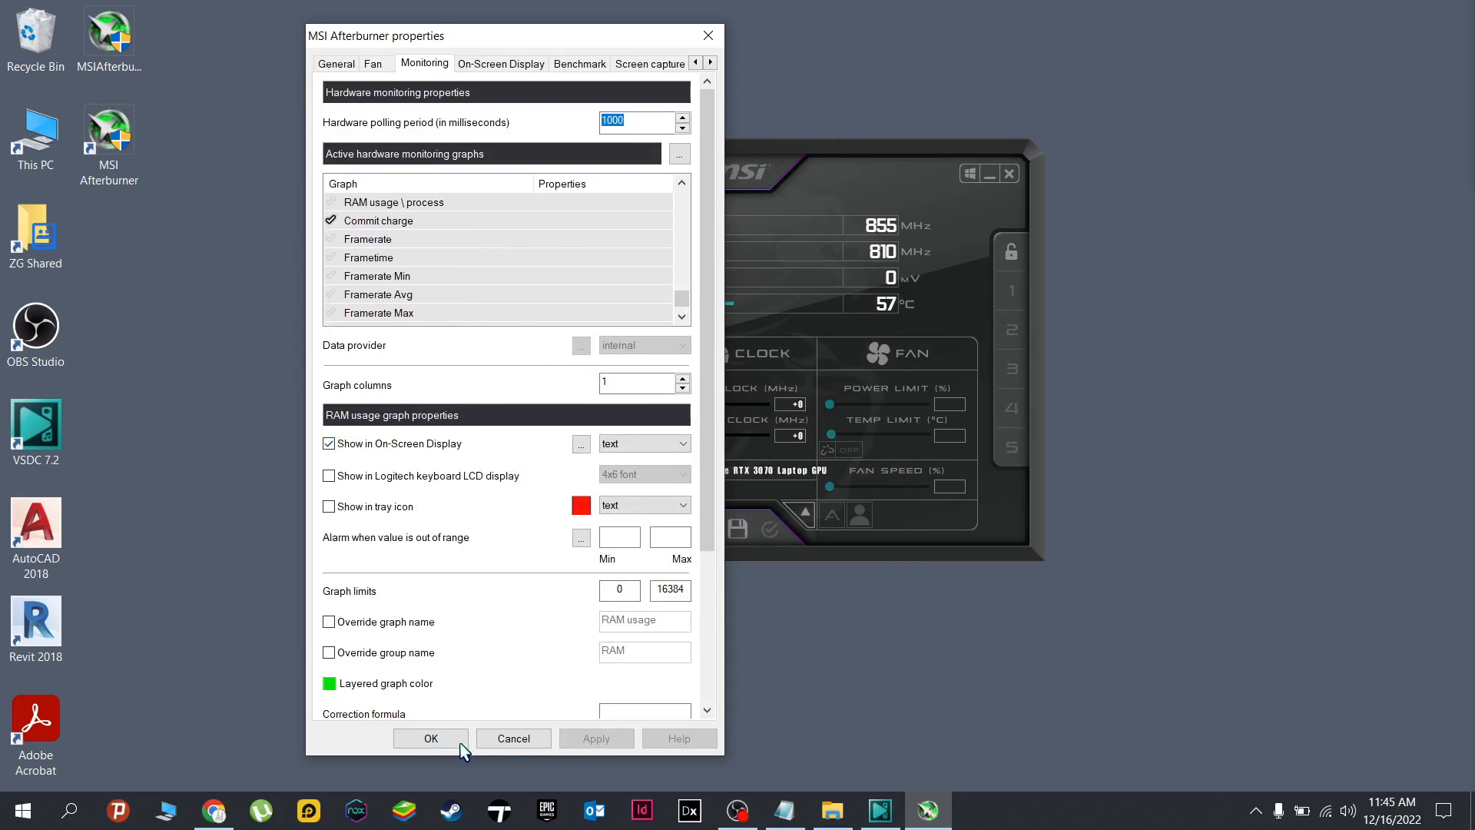
{"action": "left_click", "coordinate": [431, 737]}
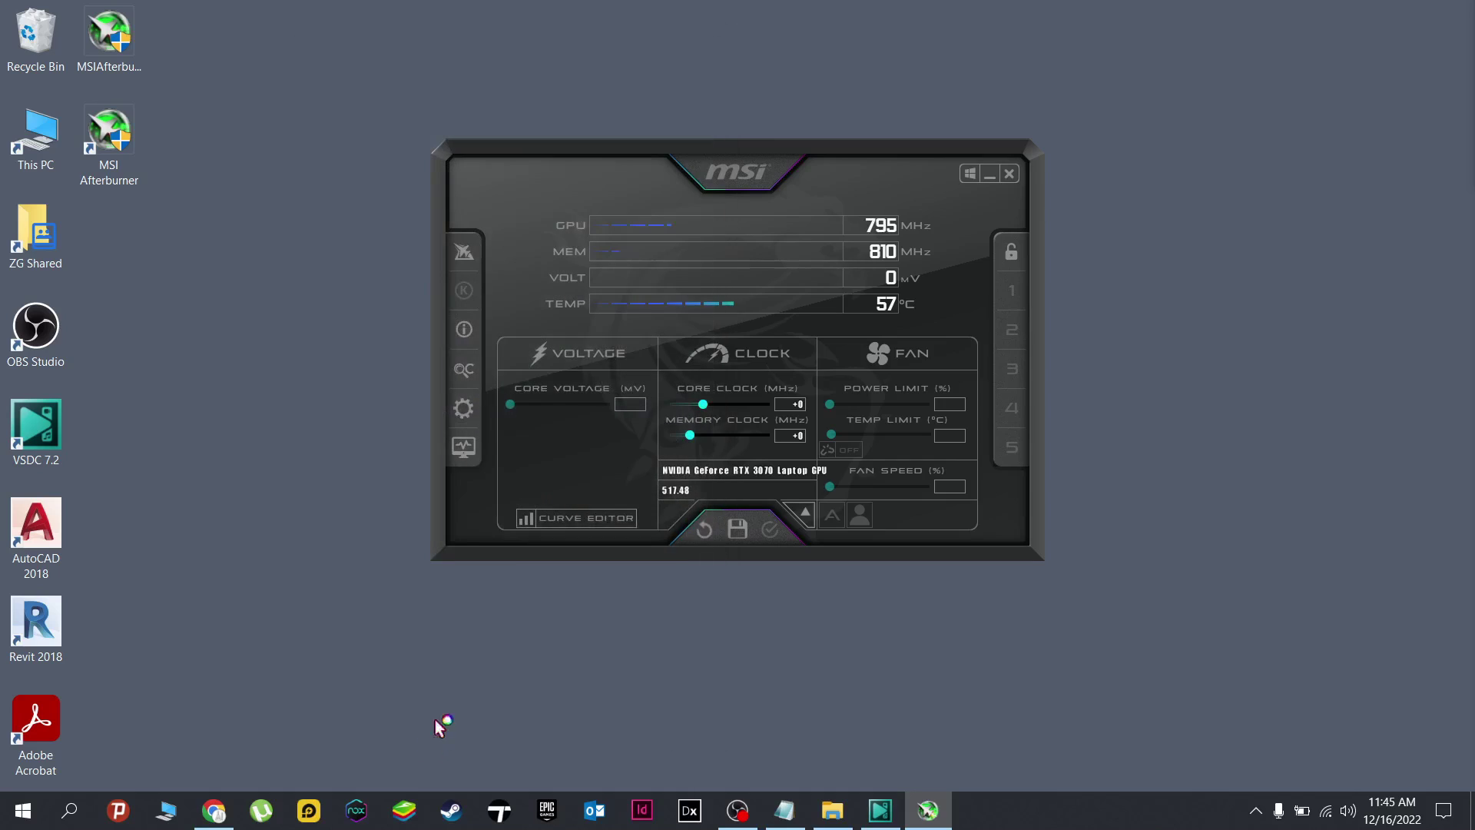
Step: Minimize Afterburner and bring up RivaTuner Statistics Server from the tray, moved higher
{"action": "left_click", "coordinate": [988, 178]}
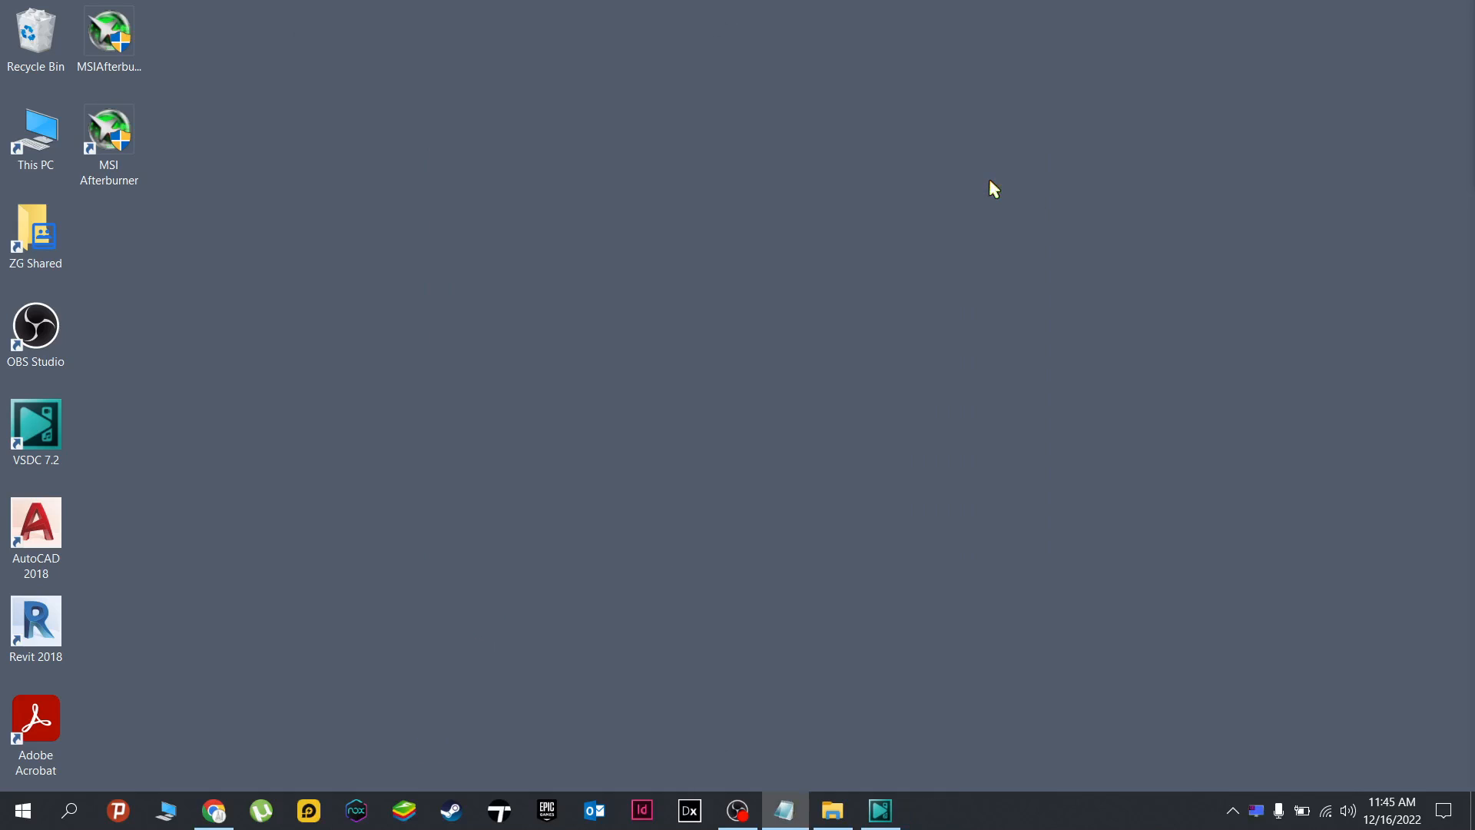
{"action": "left_click", "coordinate": [1256, 812]}
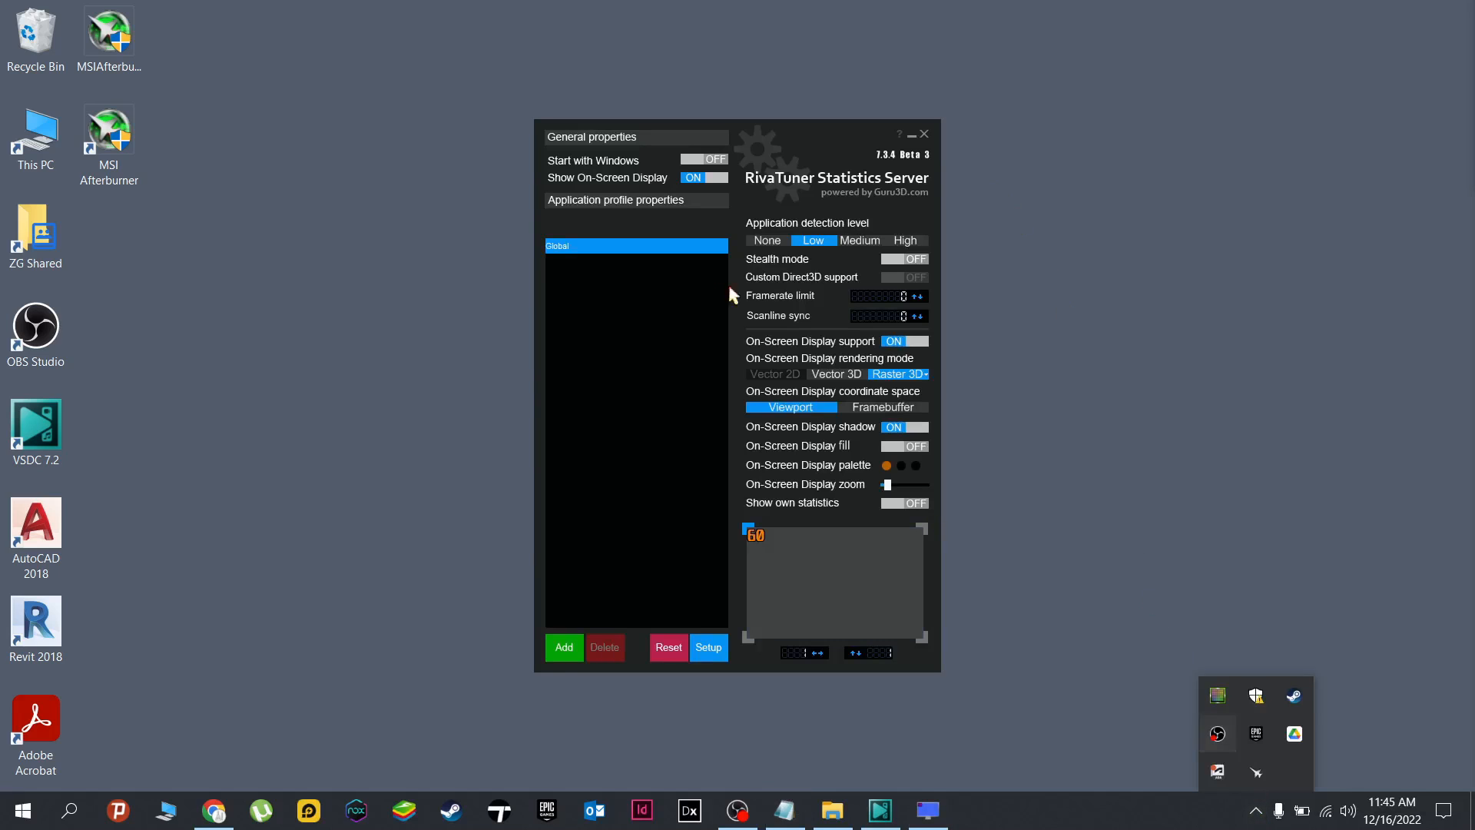
{"action": "left_click_drag", "start_coordinate": [762, 129], "coordinate": [755, 88]}
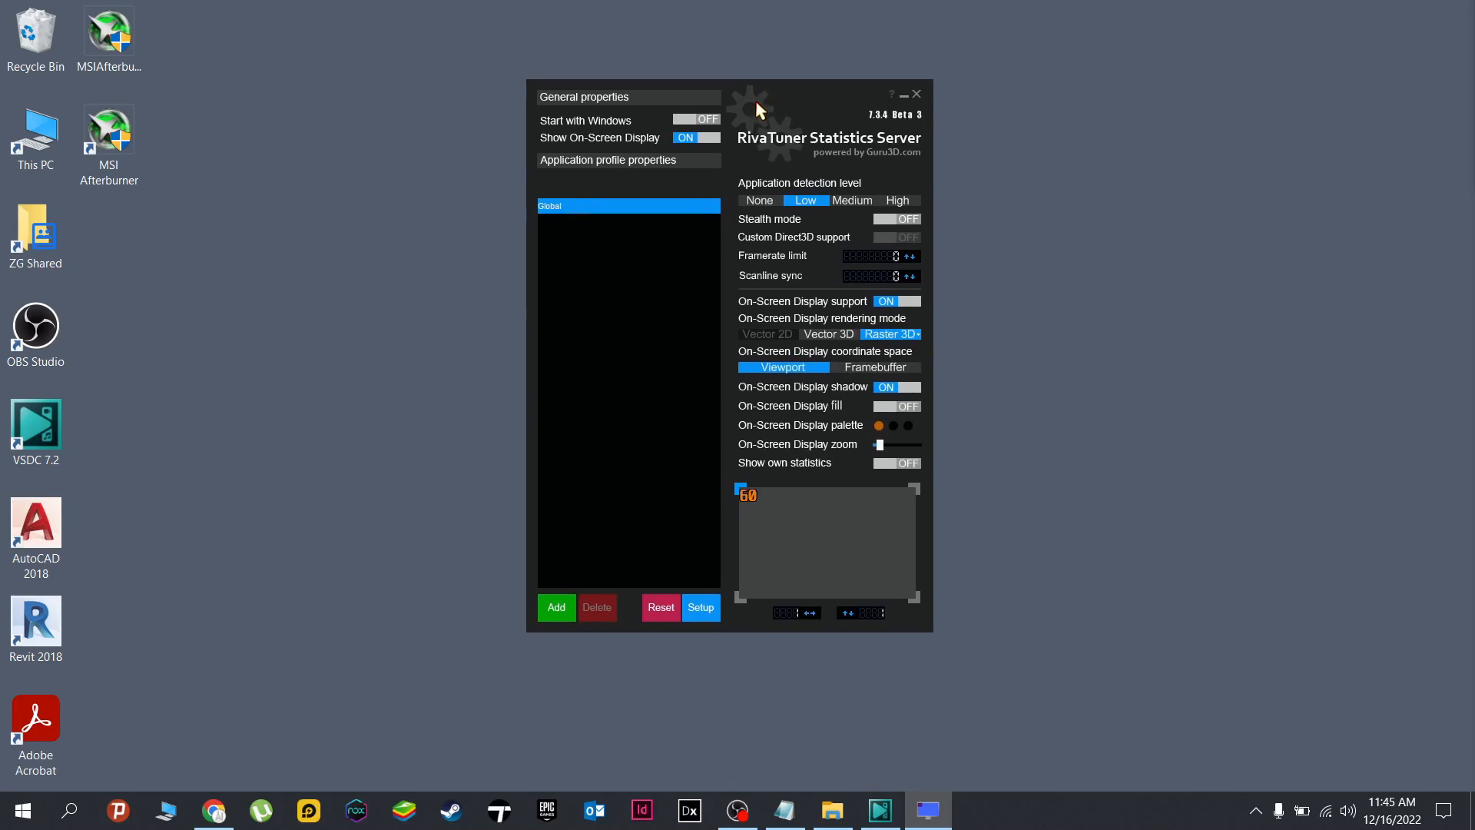
{"action": "left_click", "coordinate": [707, 608]}
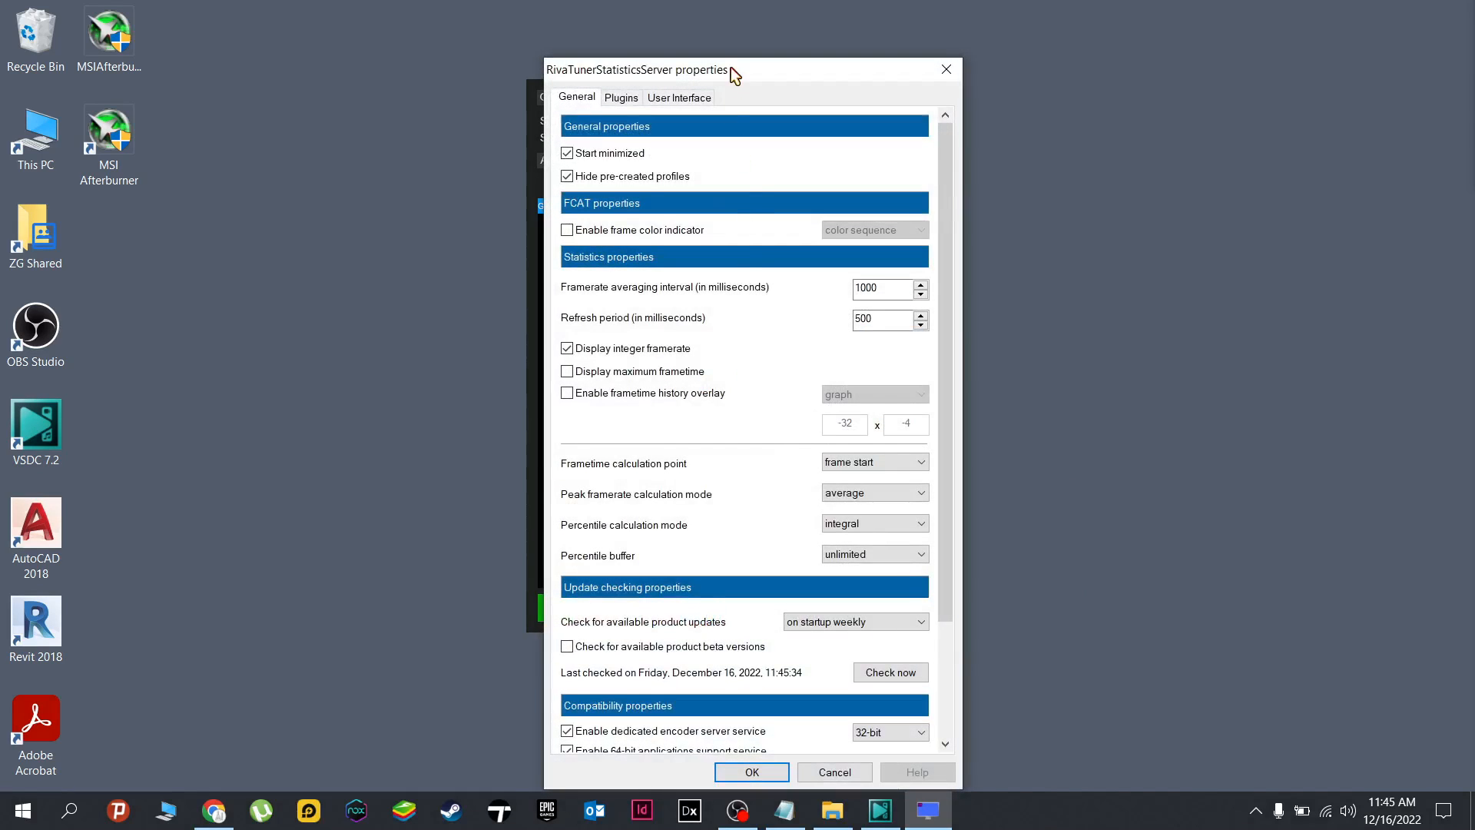
{"action": "left_click_drag", "start_coordinate": [733, 74], "coordinate": [331, 32]}
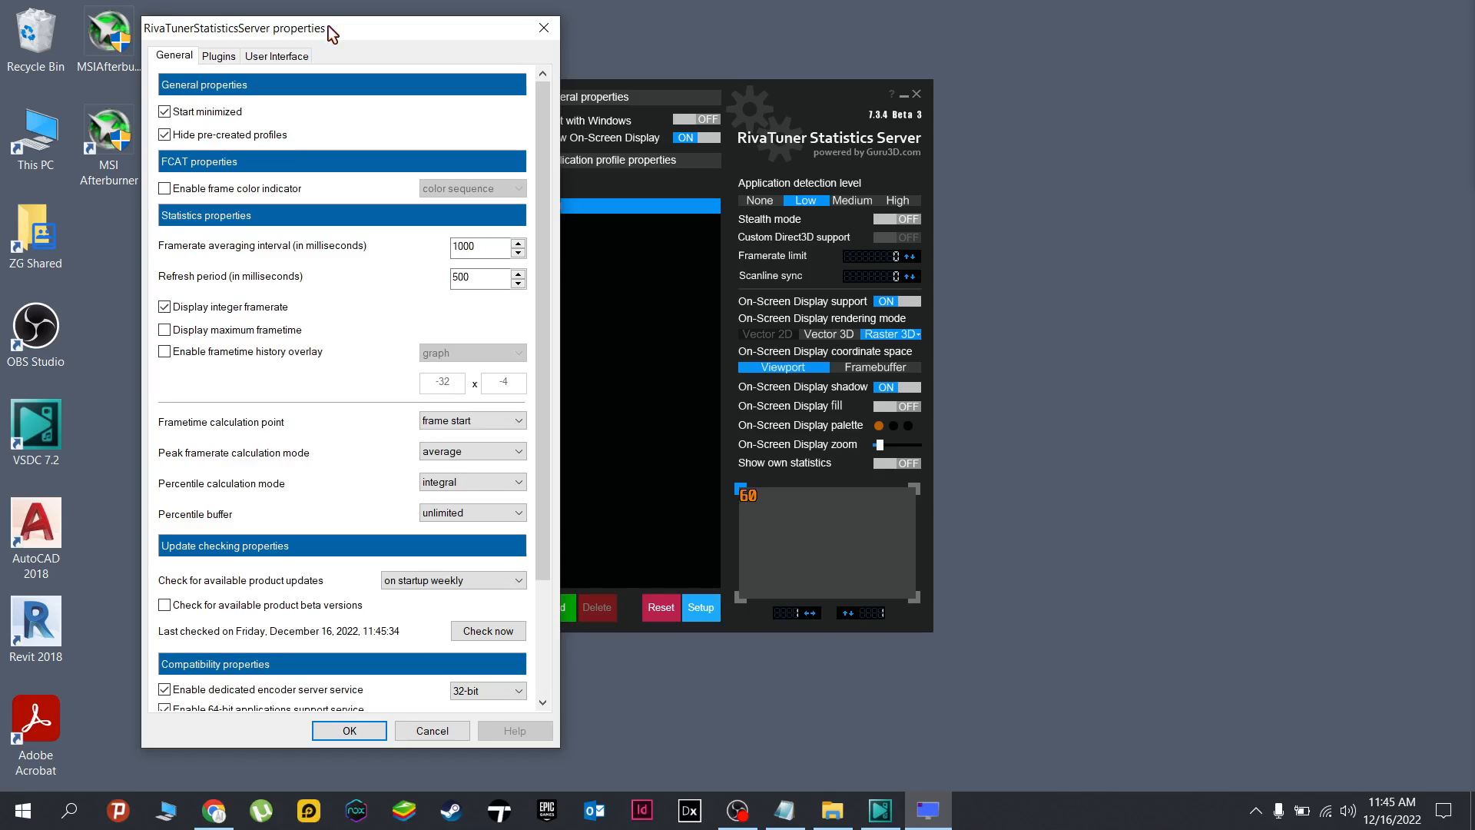
{"action": "left_click_drag", "start_coordinate": [328, 26], "coordinate": [278, 25]}
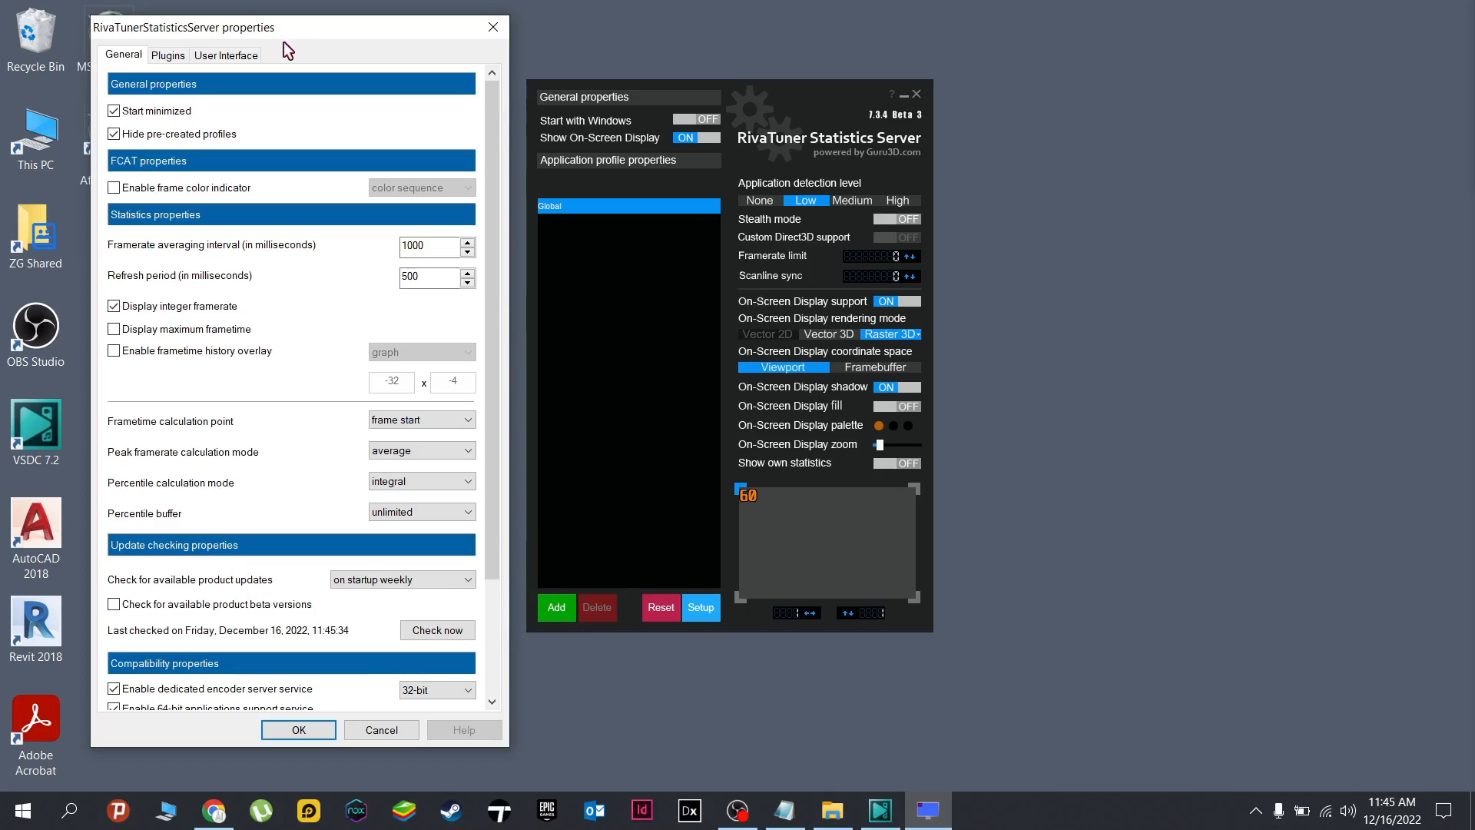
{"action": "left_click", "coordinate": [226, 60]}
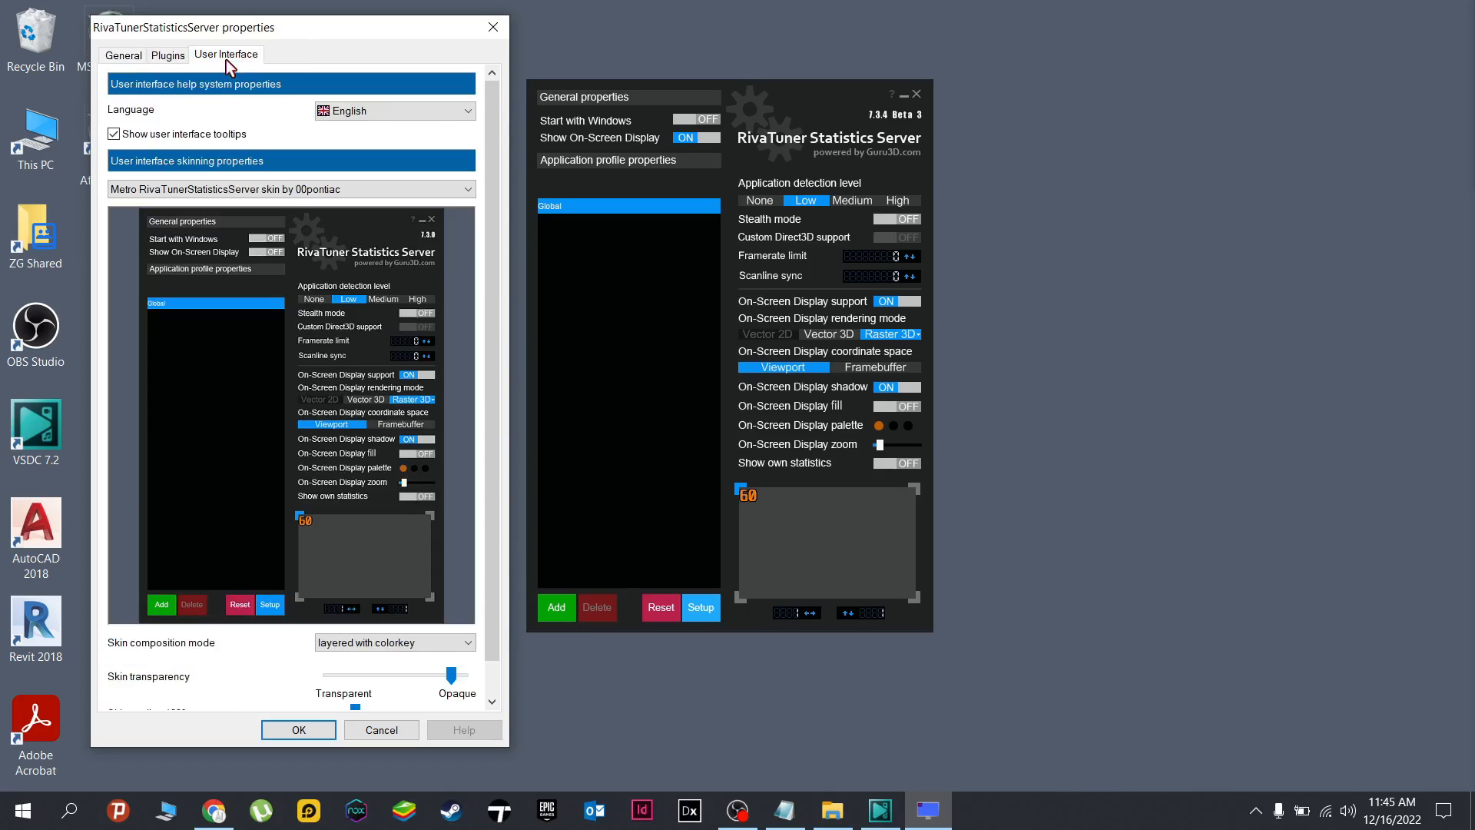
{"action": "scroll", "coordinate": [461, 600], "scroll_direction": "down", "scroll_amount": 1}
{"action": "mouse_move", "coordinate": [376, 683]}
{"action": "left_mouse_down"}
{"action": "mouse_move", "coordinate": [389, 683]}
{"action": "mouse_move", "coordinate": [364, 683]}
{"action": "left_mouse_up"}
{"action": "key", "text": "Escape"}
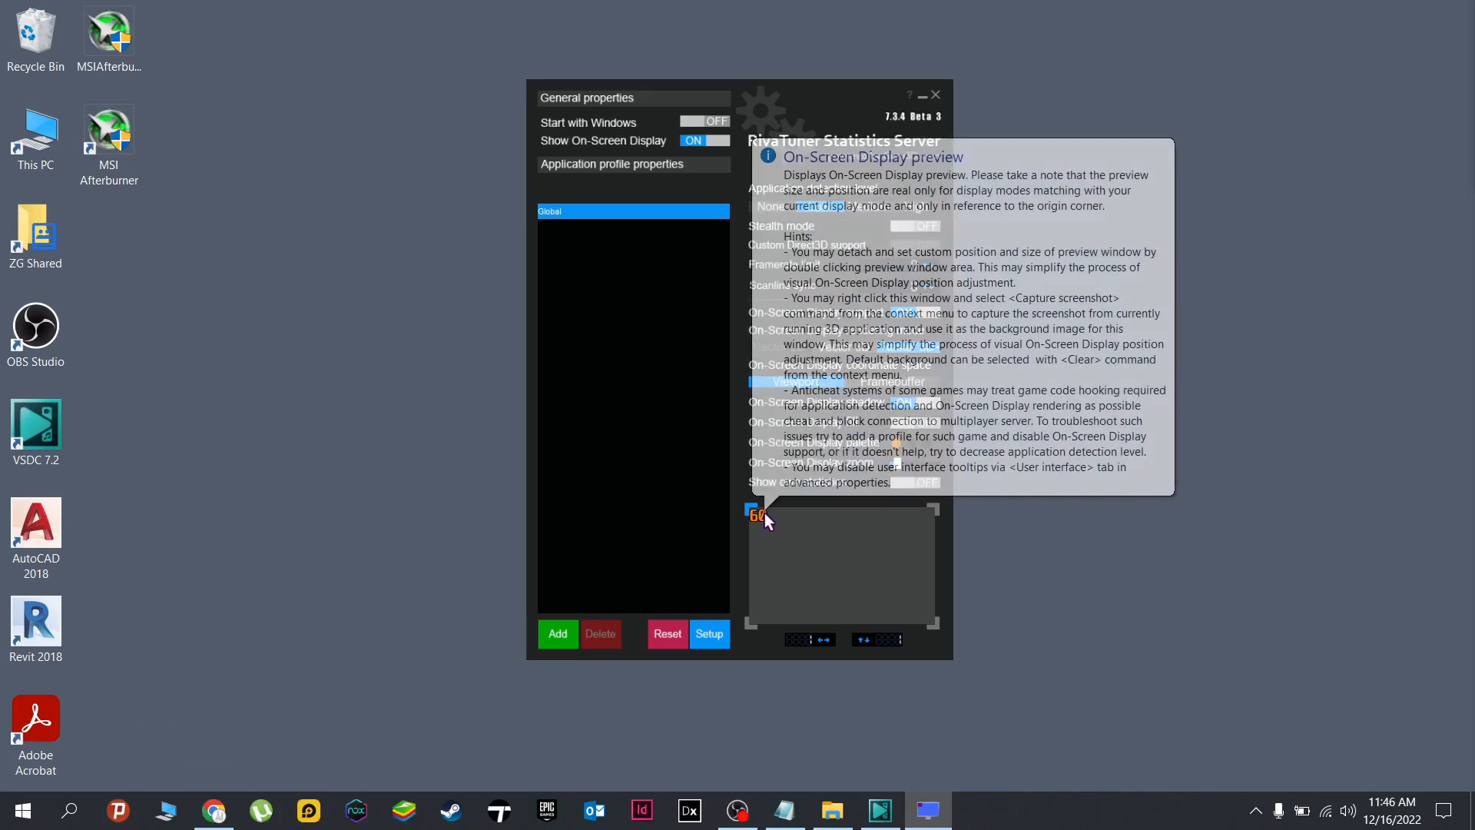
Step: Reposition the on-screen display in the preview toward the top-left with a slight inward offset
{"action": "mouse_move", "coordinate": [764, 518]}
{"action": "left_mouse_down"}
{"action": "mouse_move", "coordinate": [772, 532]}
{"action": "mouse_move", "coordinate": [762, 516]}
{"action": "left_mouse_up"}
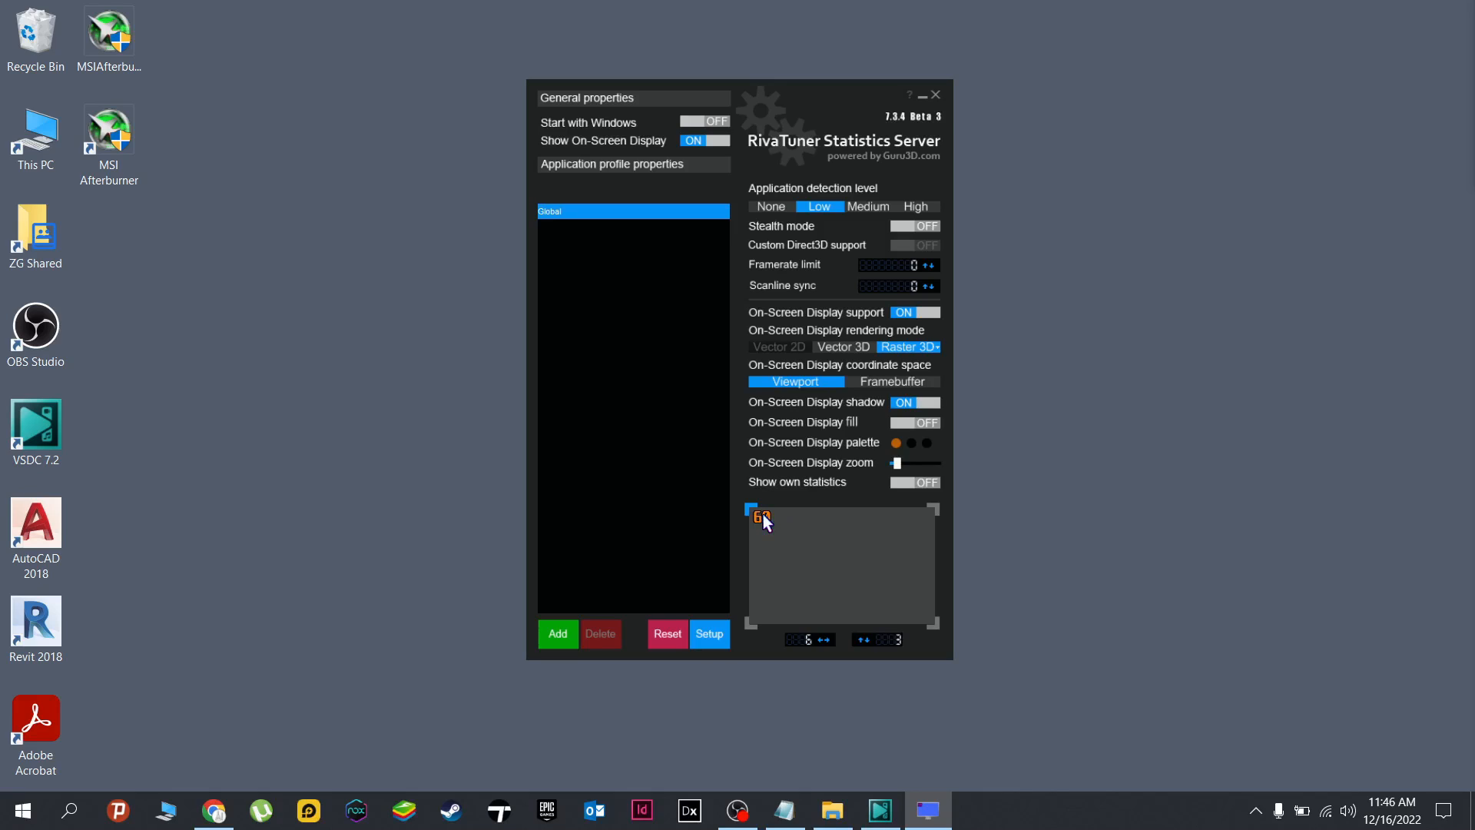
{"action": "left_click", "coordinate": [937, 619]}
{"action": "mouse_move", "coordinate": [769, 524]}
{"action": "left_mouse_down"}
{"action": "mouse_move", "coordinate": [901, 574]}
{"action": "mouse_move", "coordinate": [832, 578]}
{"action": "left_mouse_up"}
Step: Settle the OSD placement and bring up the Steam library from the tray
{"action": "mouse_move", "coordinate": [897, 462]}
{"action": "left_mouse_down"}
{"action": "mouse_move", "coordinate": [933, 463]}
{"action": "mouse_move", "coordinate": [897, 462]}
{"action": "left_mouse_up"}
{"action": "left_click", "coordinate": [1256, 810]}
{"action": "left_click", "coordinate": [1258, 770]}
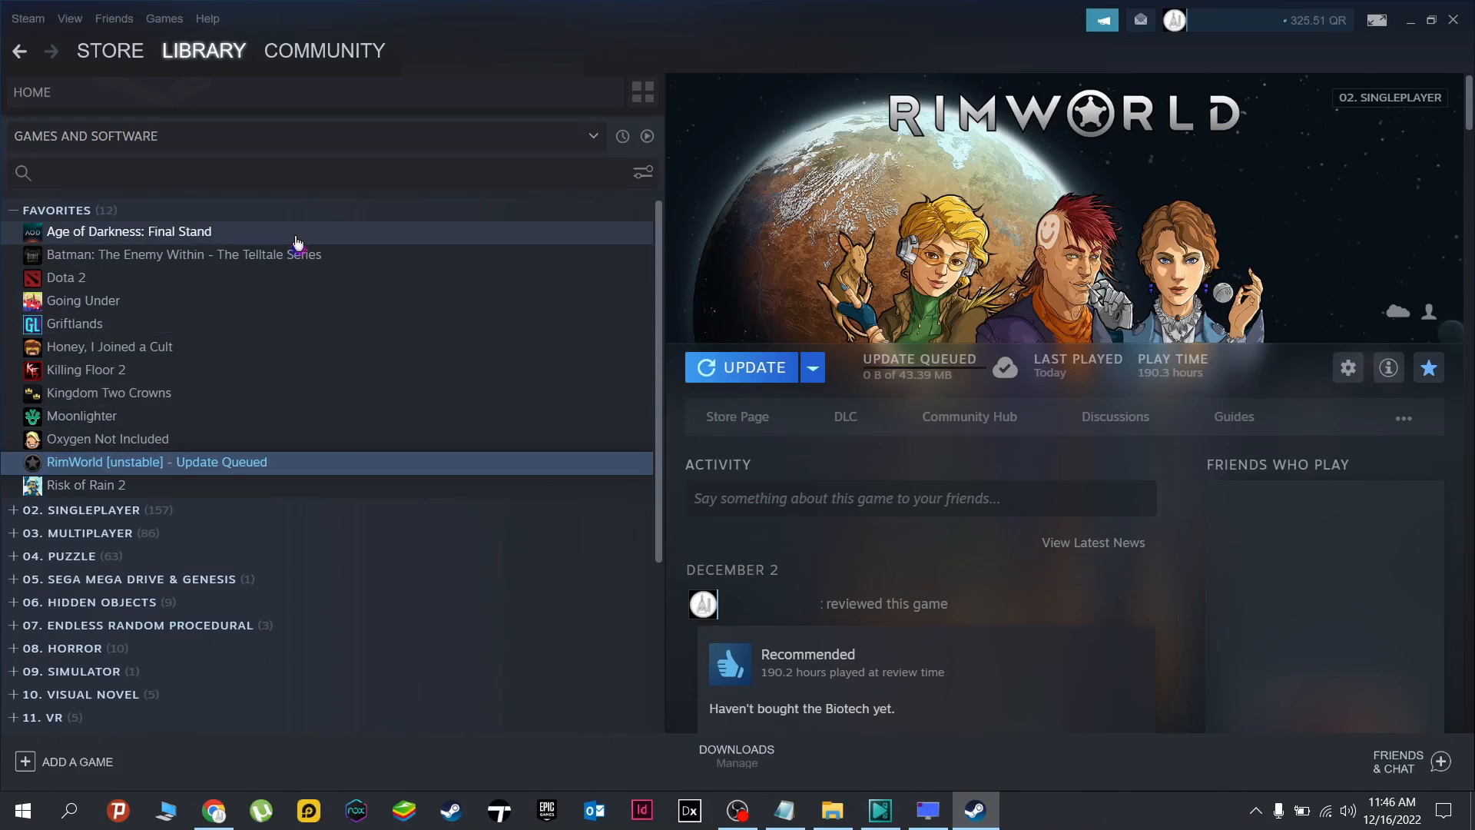
Step: Launch Age of Darkness: Final Stand from the Steam Library via PLAY
{"action": "left_click", "coordinate": [408, 234]}
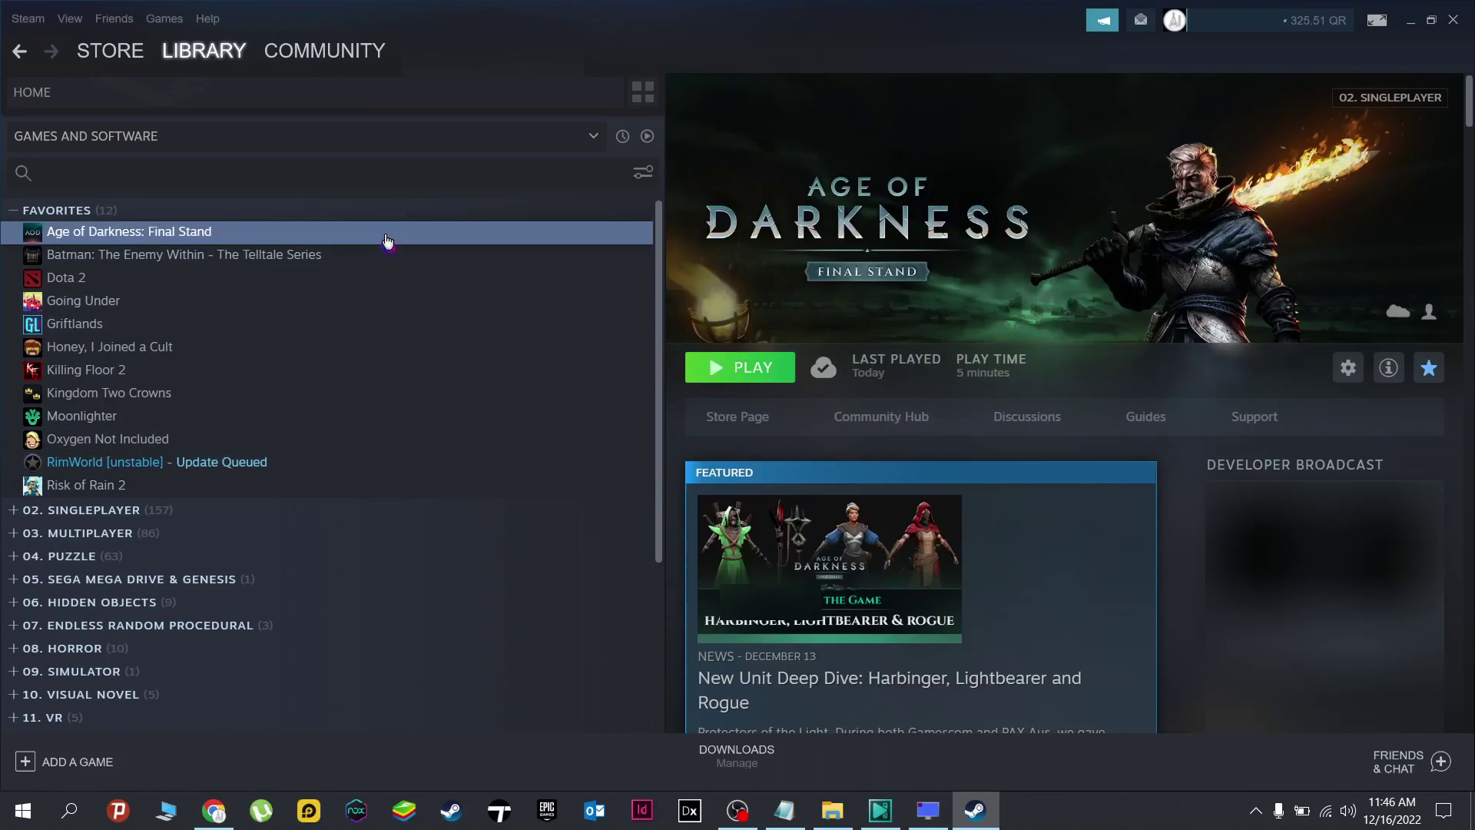
{"action": "left_click", "coordinate": [746, 369]}
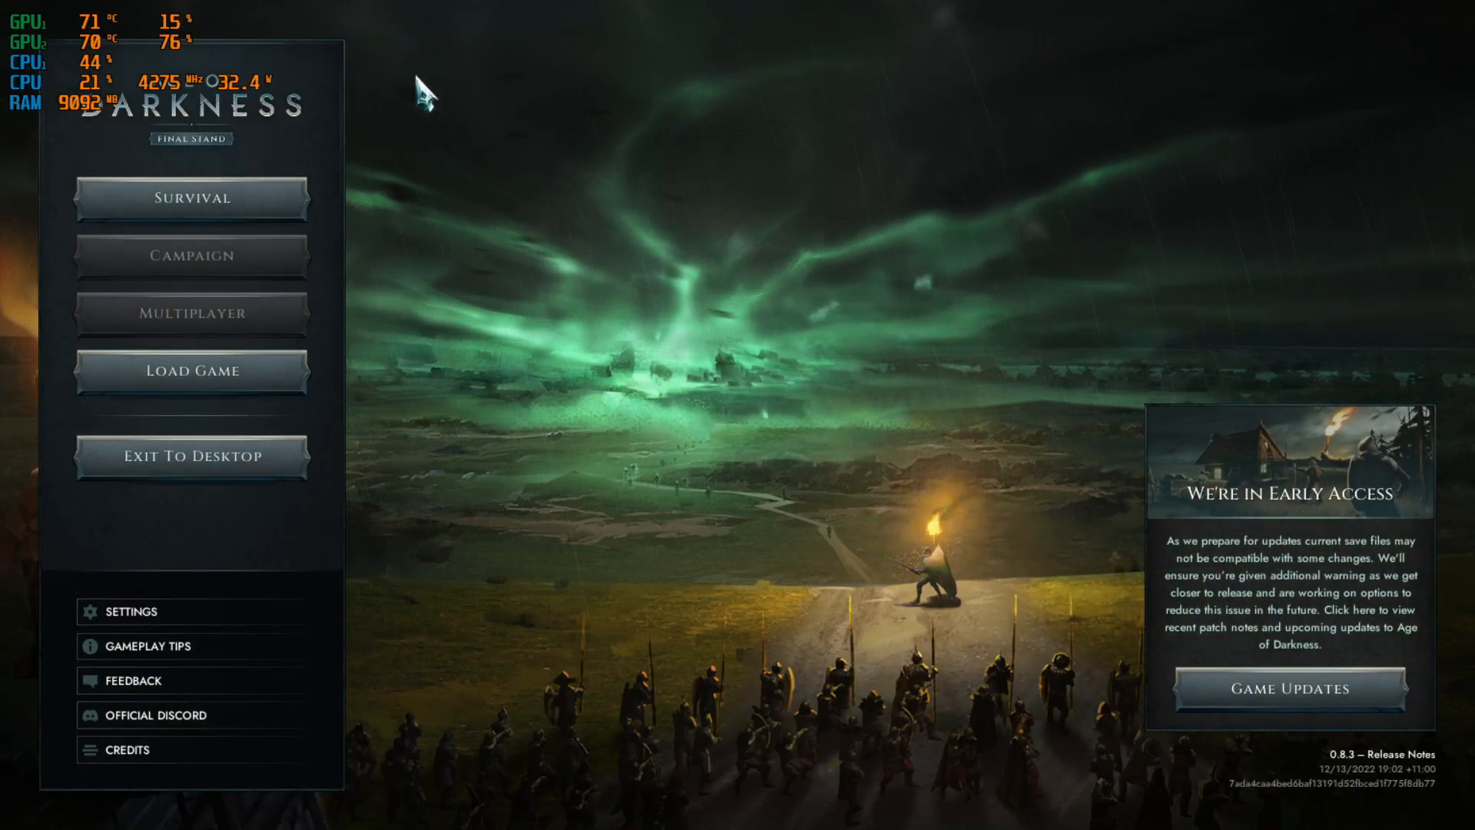
Step: Bring up RivaTuner Statistics Server over the running game and move its window toward centre
{"action": "key", "text": "super"}
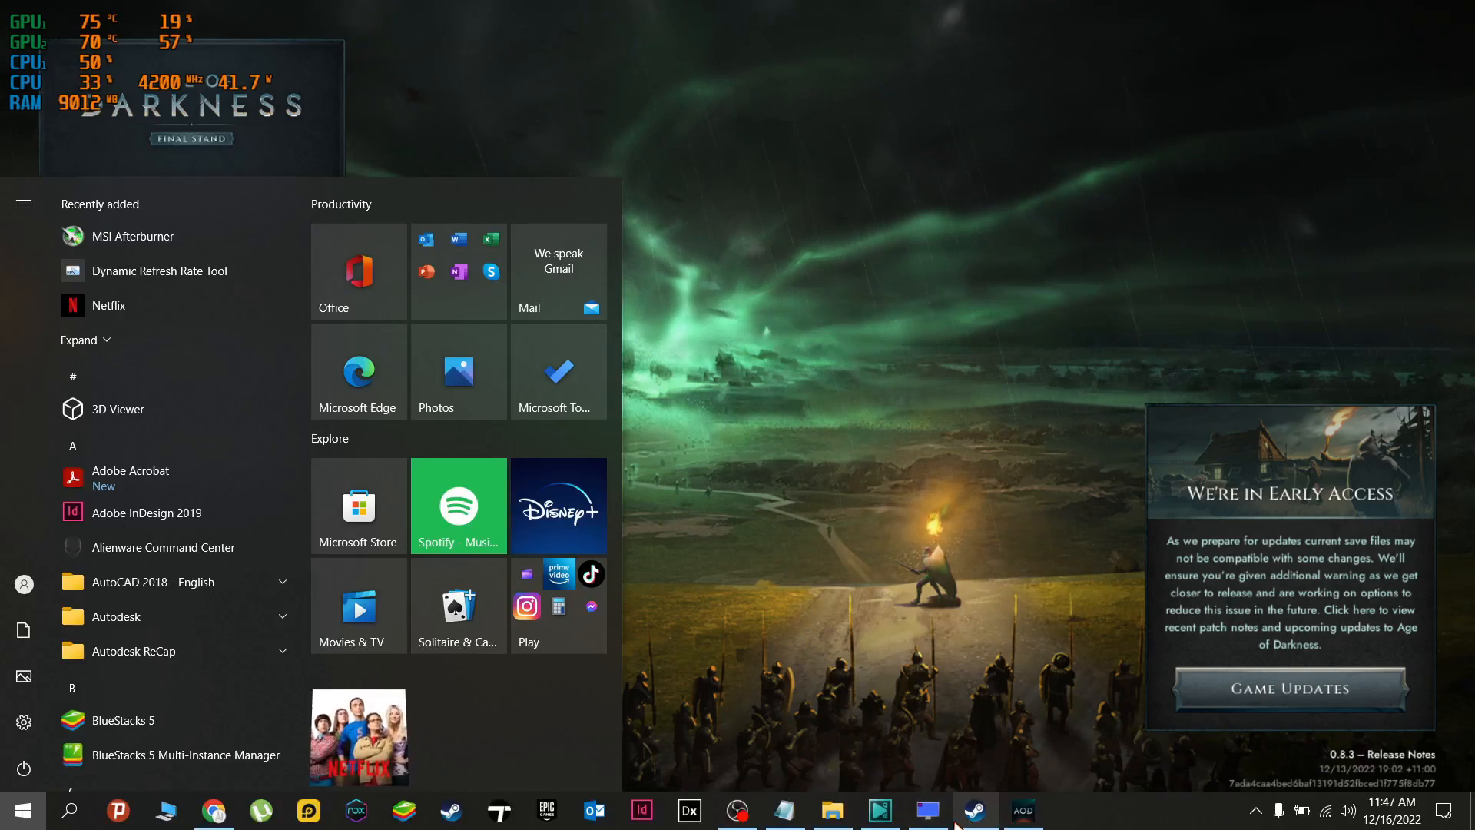
{"action": "left_click", "coordinate": [928, 811]}
{"action": "left_click_drag", "start_coordinate": [737, 92], "coordinate": [876, 87]}
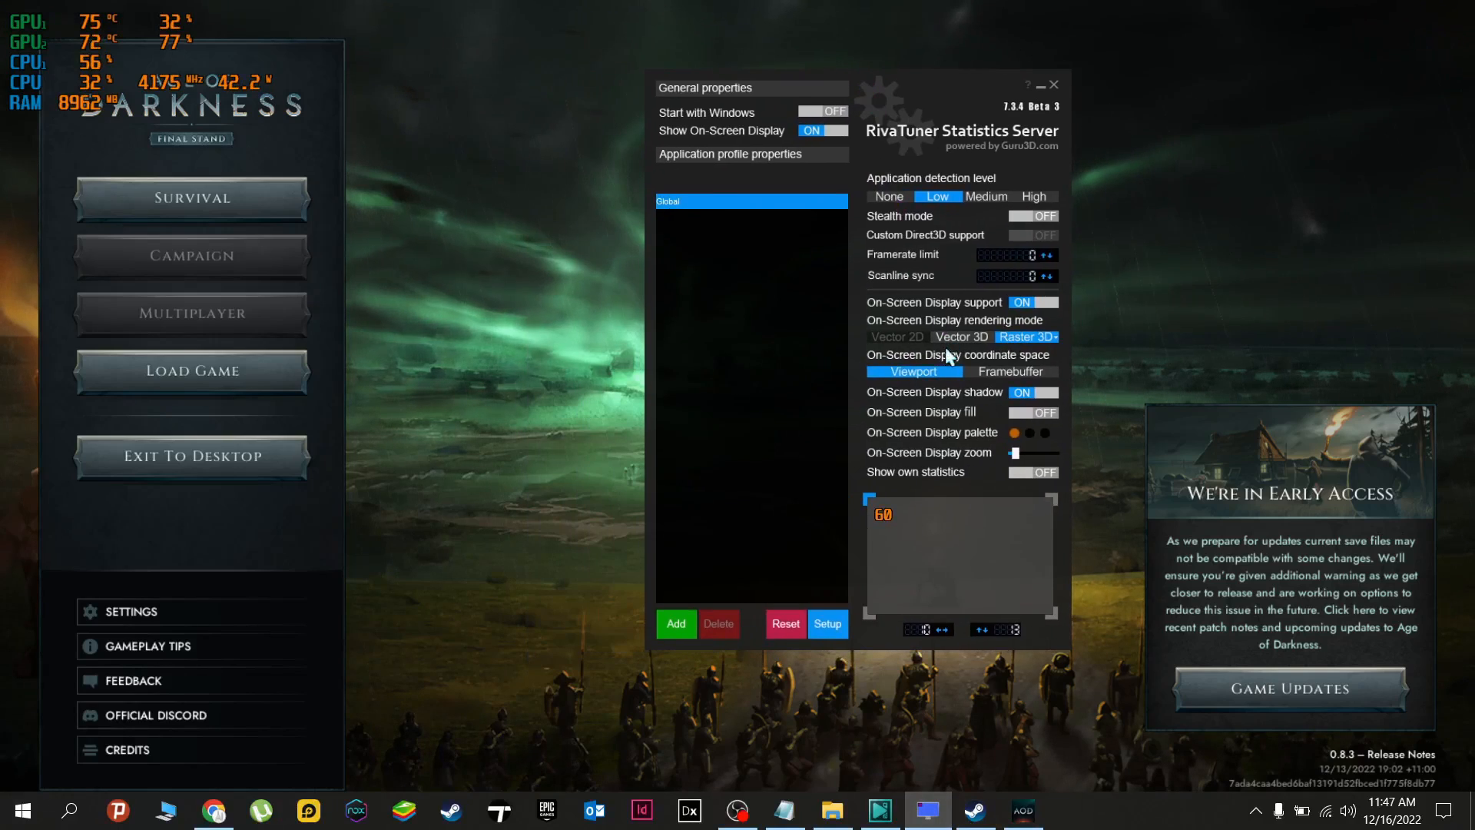
Step: Adjust the overlay position and zoom live, ending with a moderately larger overlay at the top-left corner
{"action": "mouse_move", "coordinate": [899, 515]}
{"action": "left_mouse_down"}
{"action": "mouse_move", "coordinate": [962, 580]}
{"action": "mouse_move", "coordinate": [1023, 585]}
{"action": "mouse_move", "coordinate": [890, 517]}
{"action": "left_mouse_up"}
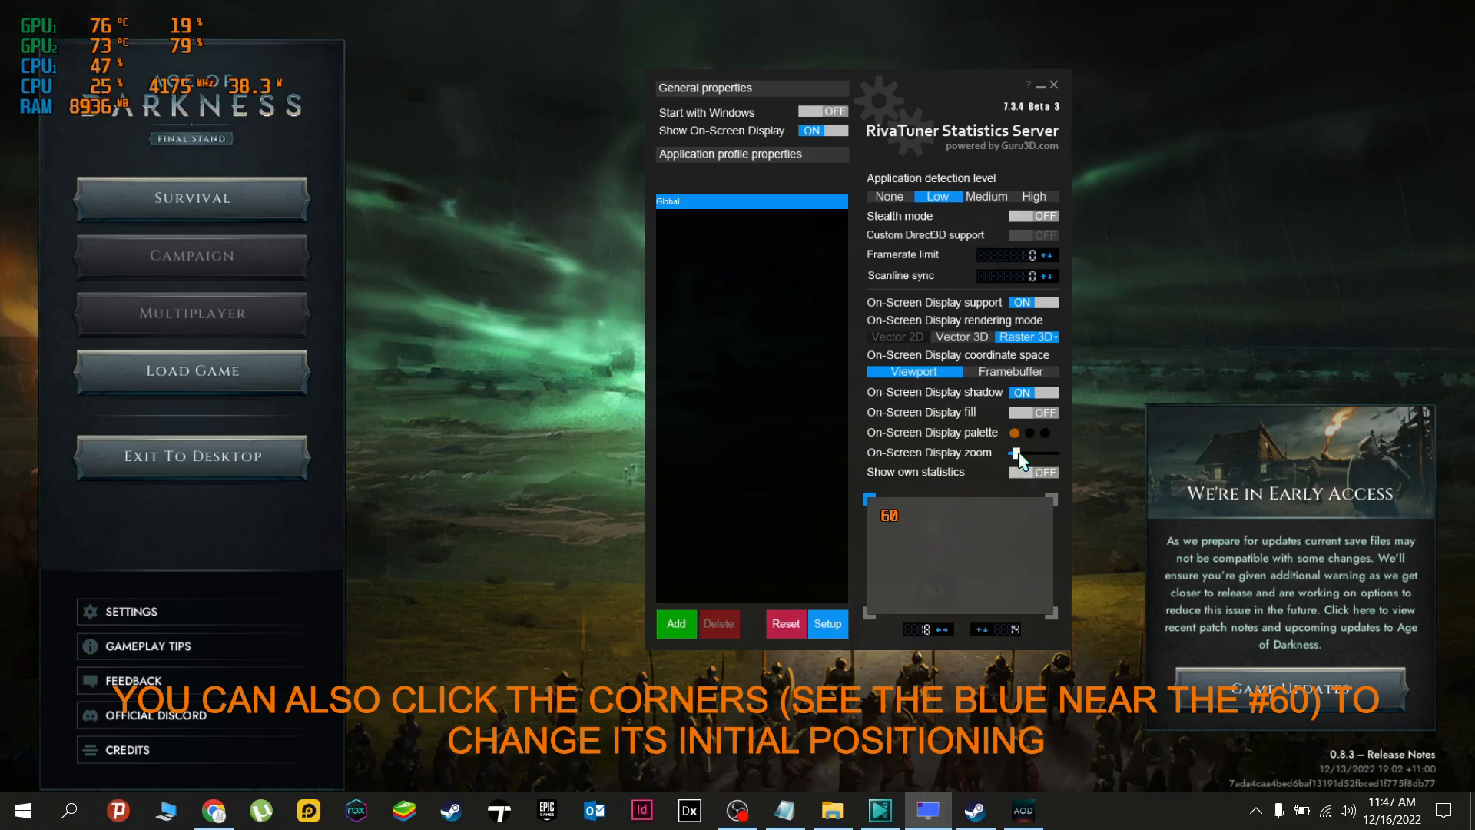
{"action": "left_click_drag", "start_coordinate": [1017, 454], "coordinate": [1039, 452]}
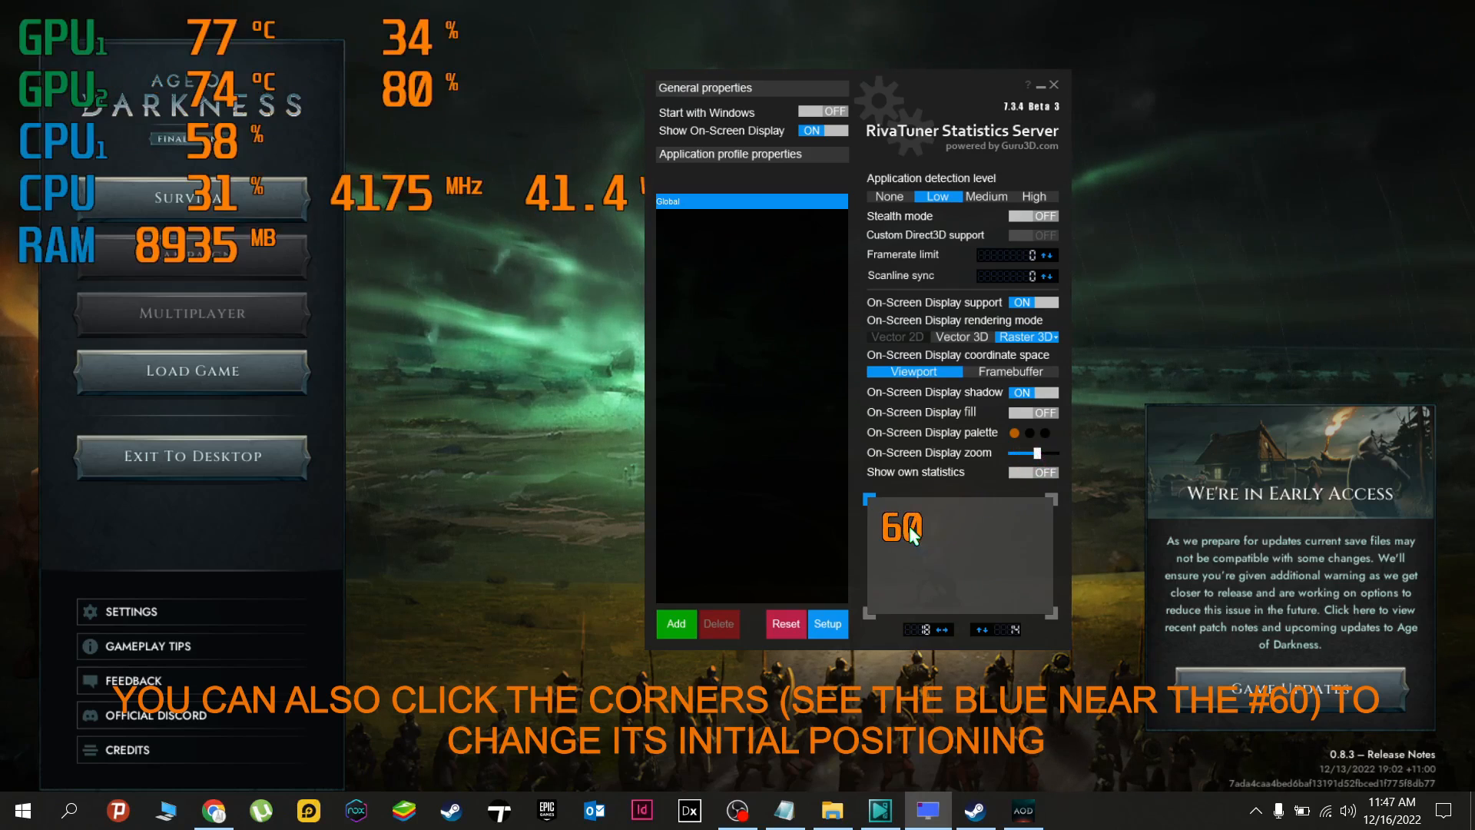
{"action": "mouse_move", "coordinate": [909, 526]}
{"action": "left_mouse_down"}
{"action": "mouse_move", "coordinate": [1000, 587]}
{"action": "mouse_move", "coordinate": [904, 520]}
{"action": "left_mouse_up"}
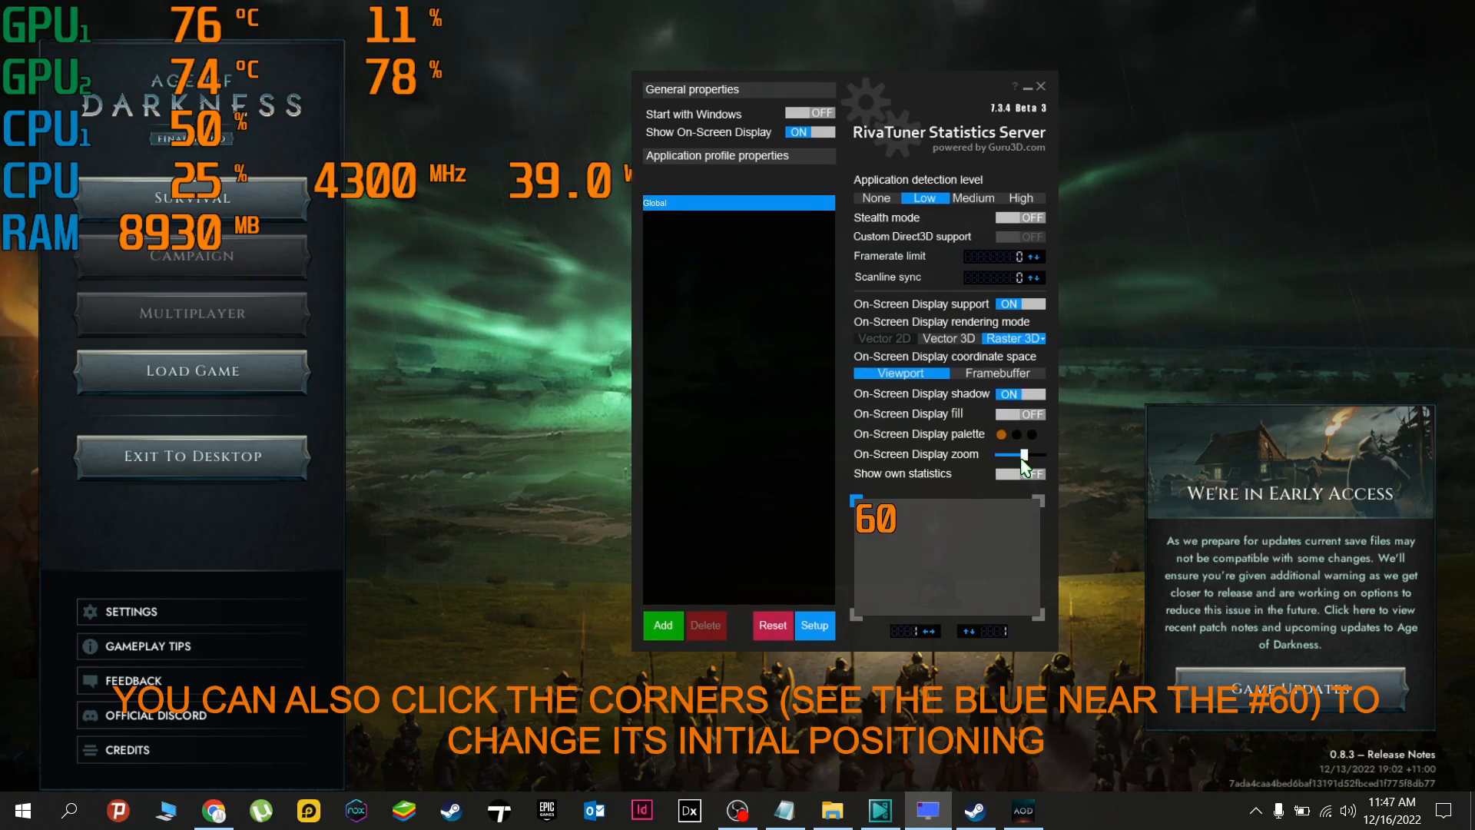
{"action": "left_click_drag", "start_coordinate": [1023, 454], "coordinate": [1009, 455]}
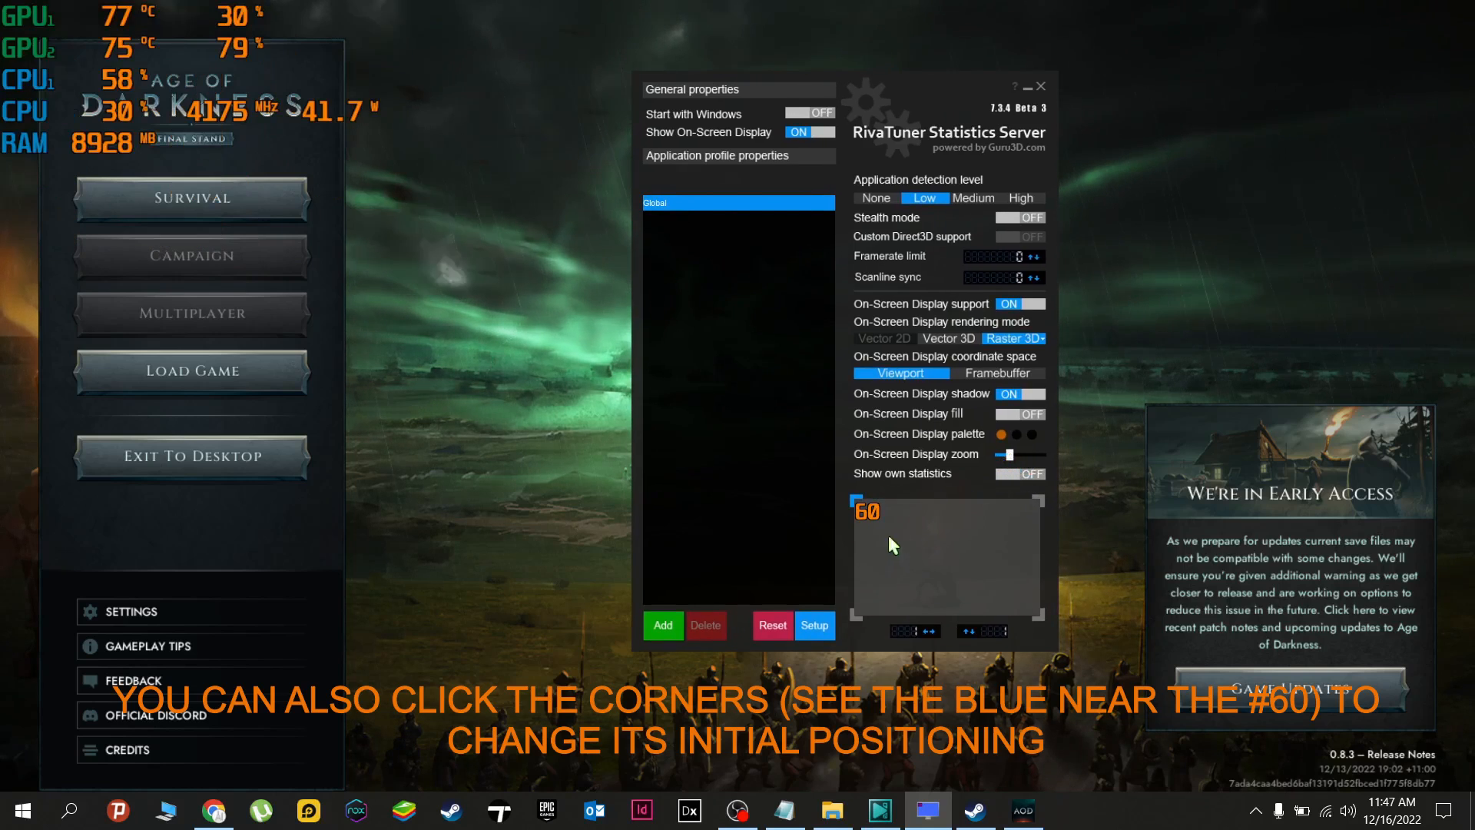